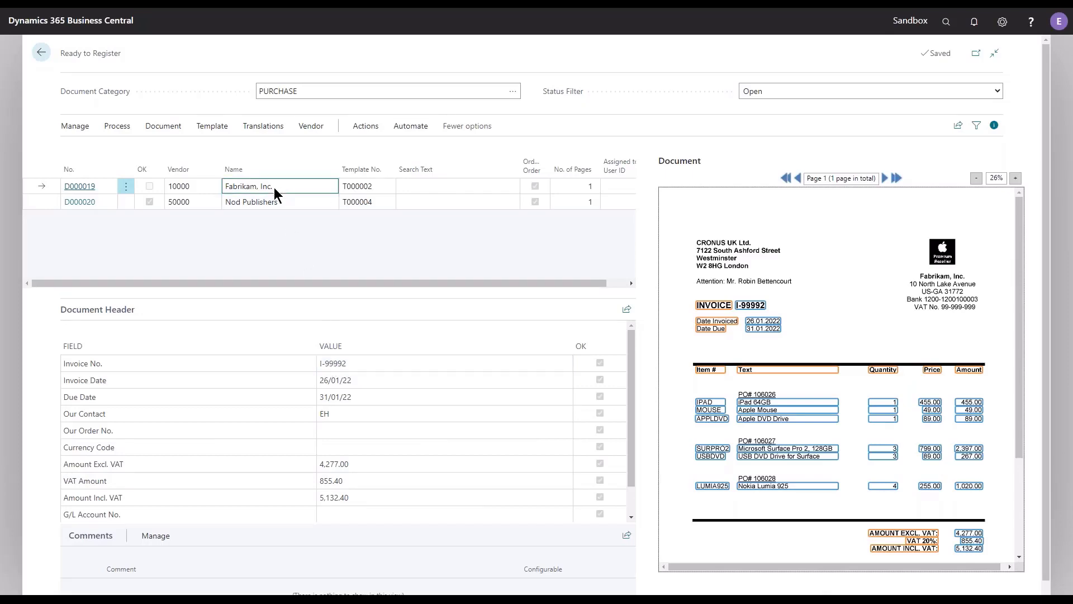
Step: Preview the Nod Publishers and Fabrikam invoices, then open the PURCHASE document category for editing
left_click(275, 203)
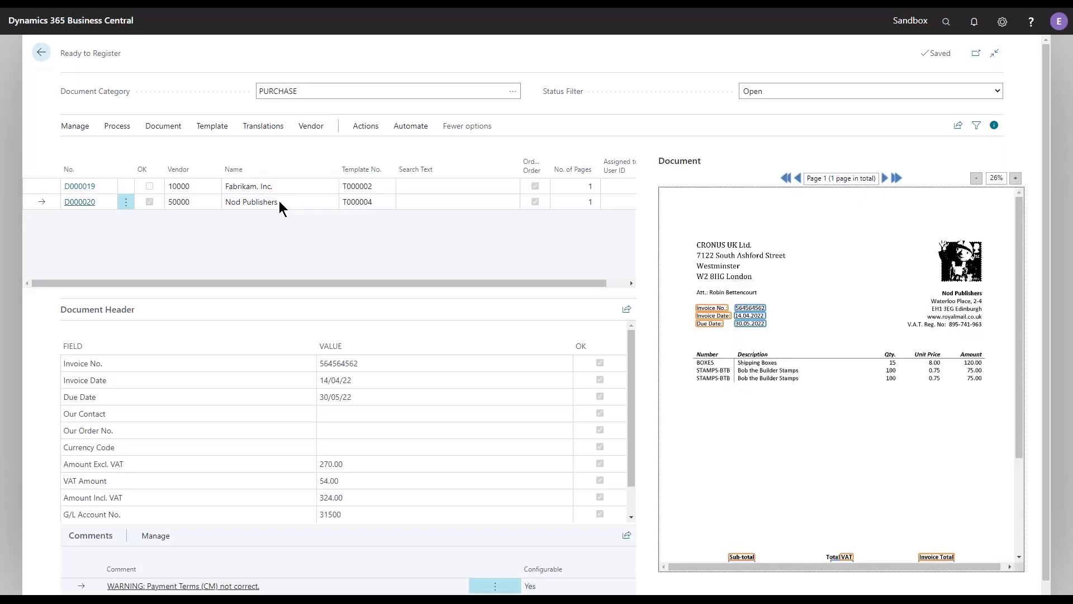
left_click(280, 187)
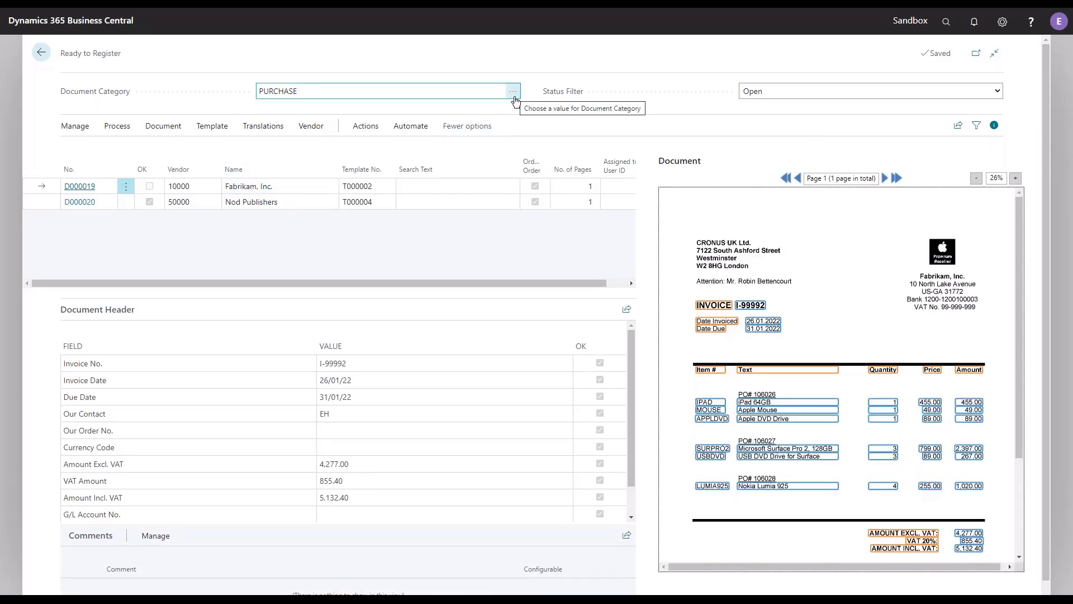
left_click(516, 96)
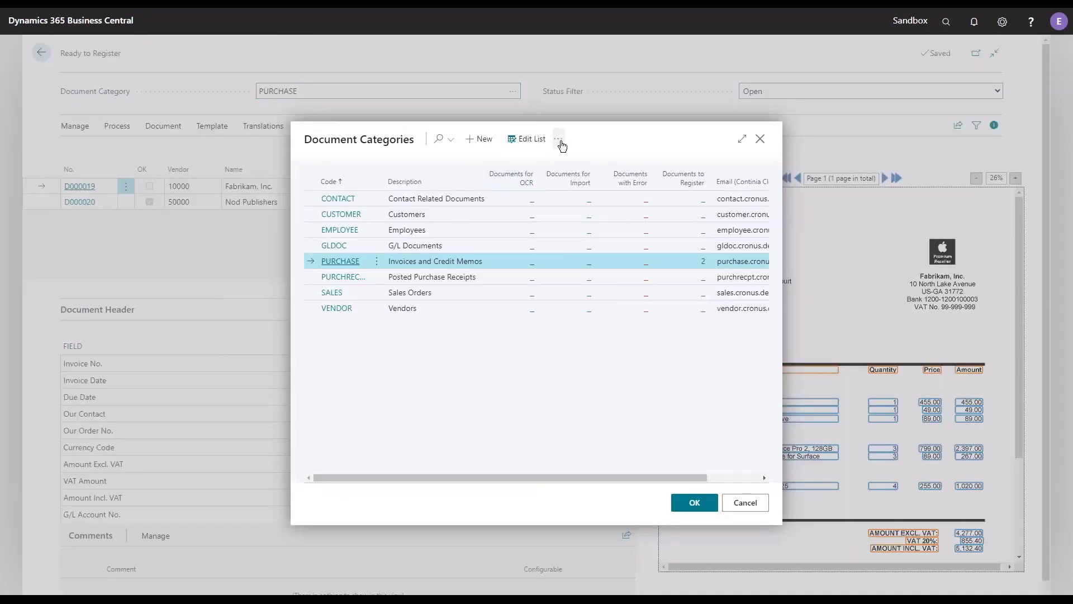
left_click(559, 139)
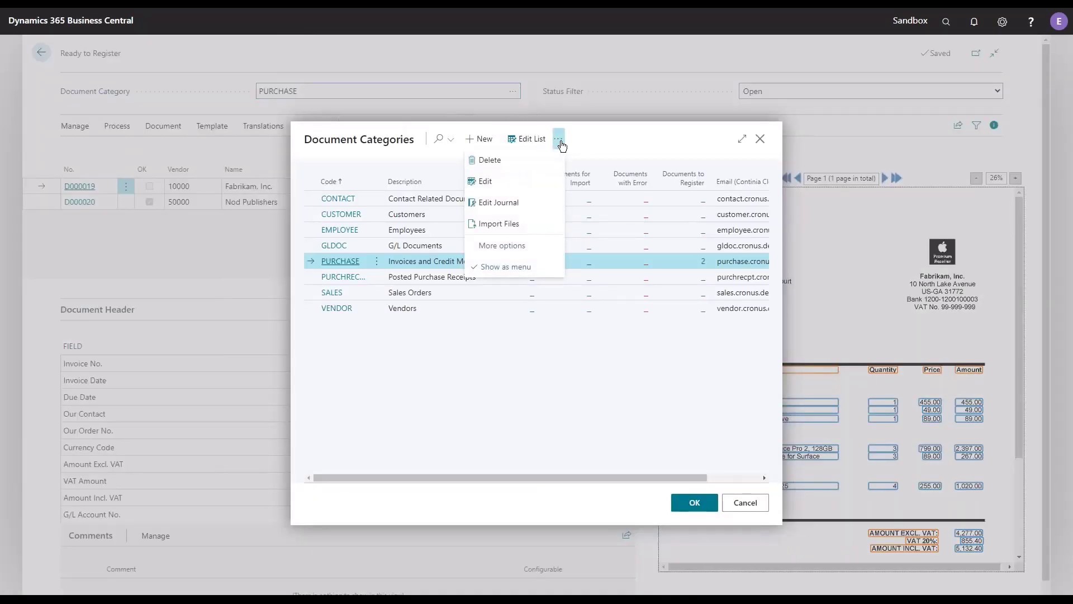
left_click(528, 187)
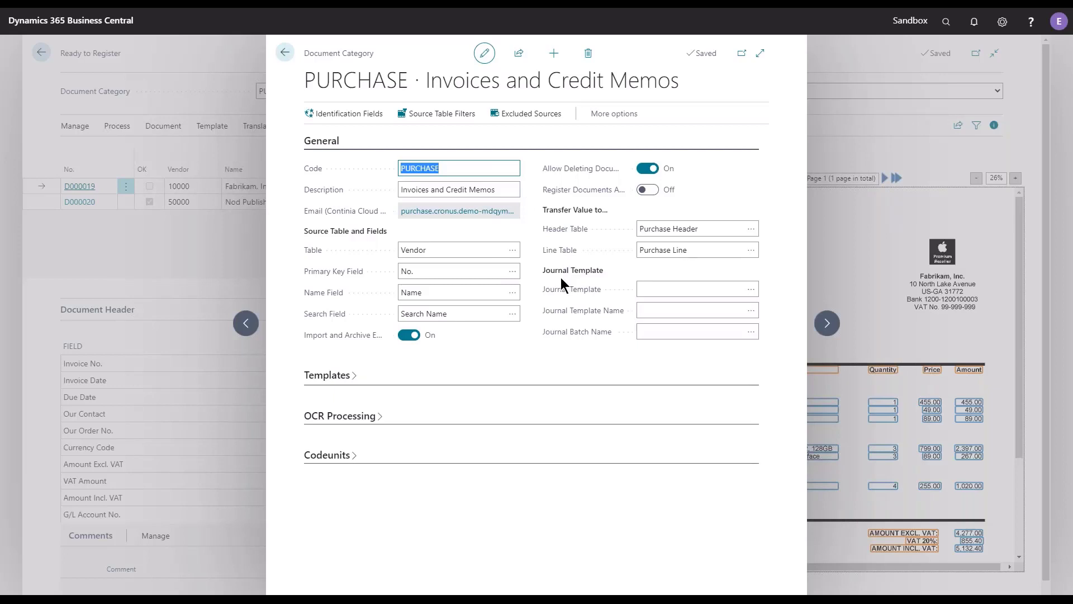
Step: Set the PURCHASE category's Journal Template to object 80 Gen. Journal Template
mouse_move(581, 296)
left_click(752, 290)
left_click(753, 290)
scroll(705, 313, "down", 10)
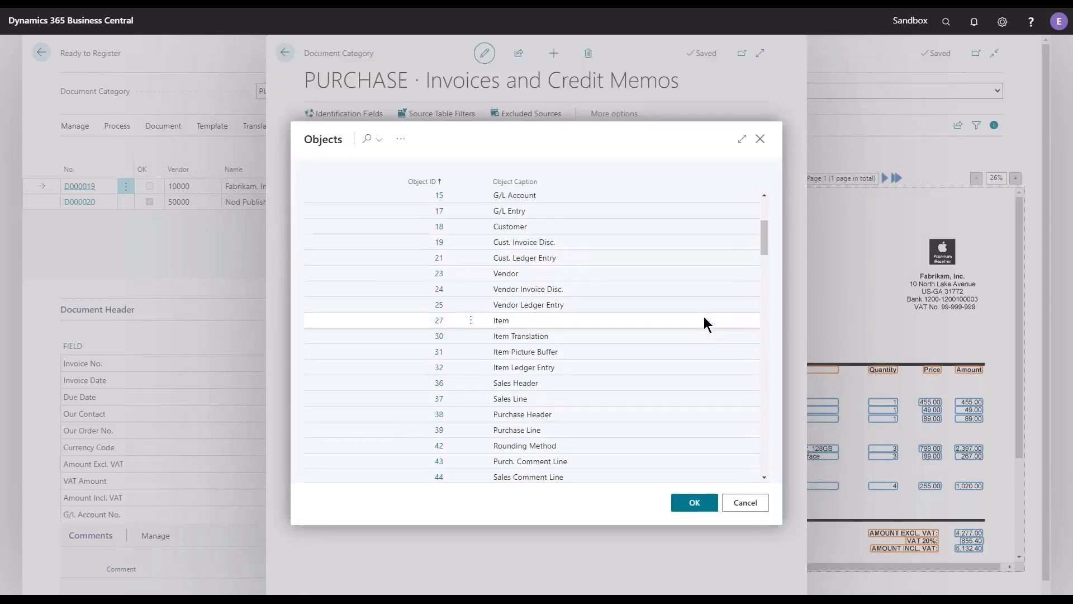
scroll(701, 332, "down", 5)
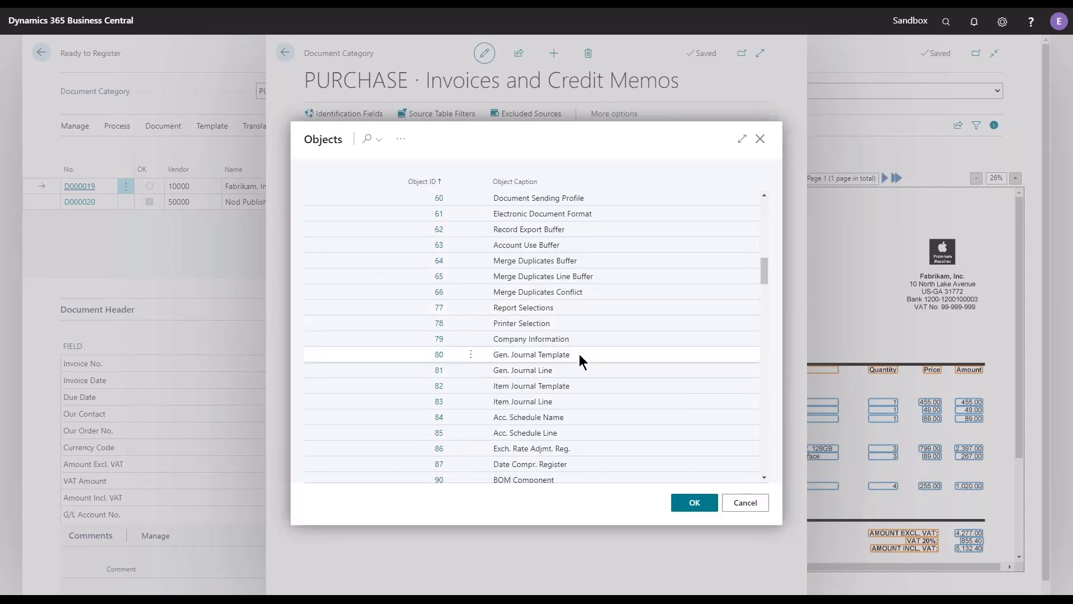
left_click(579, 354)
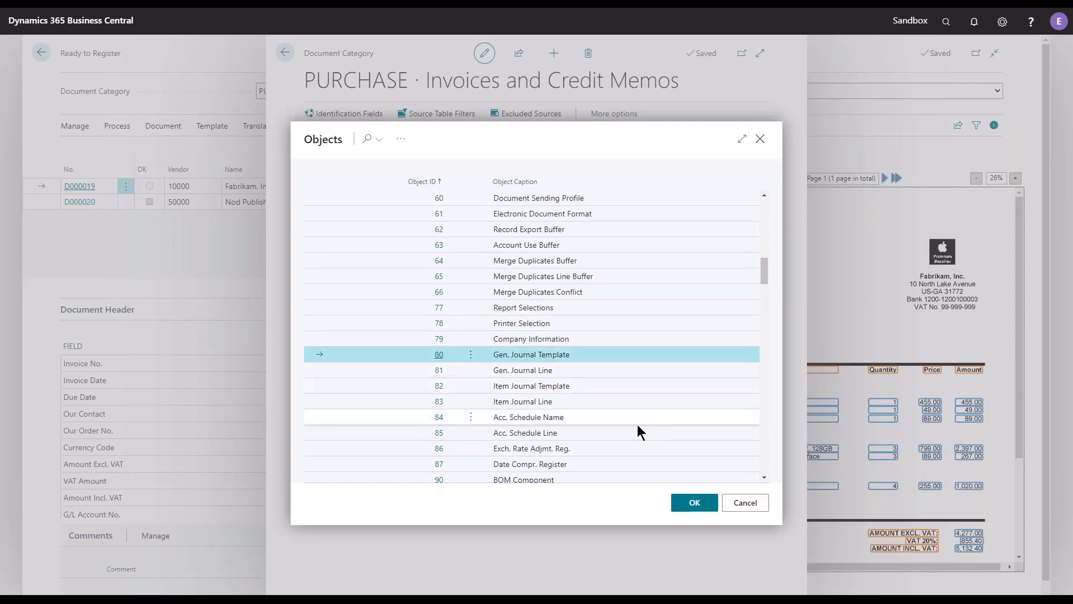
left_click(694, 502)
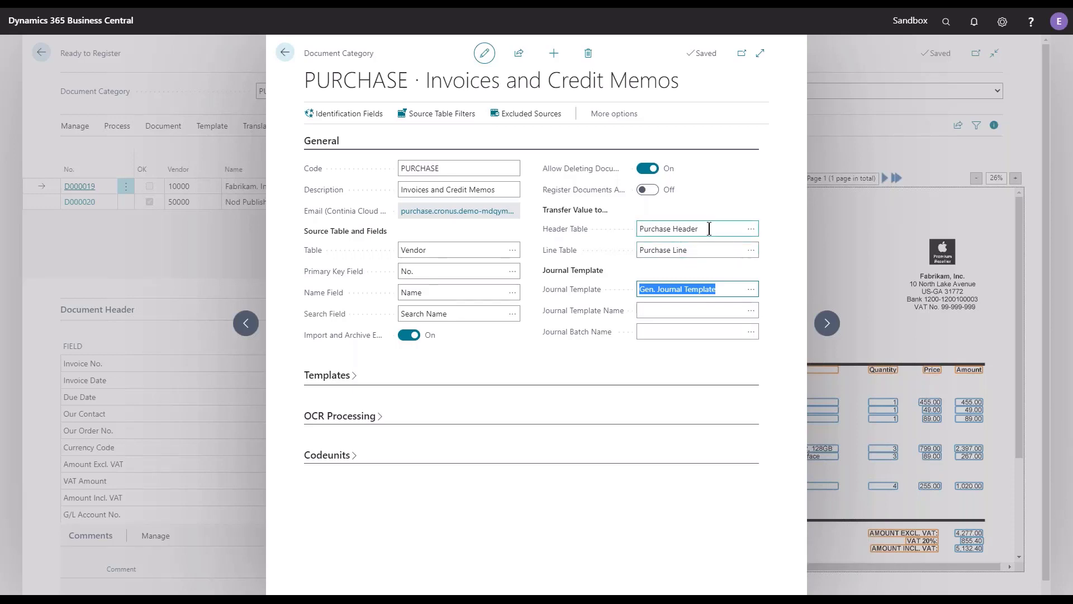
Step: Set Journal Template Name to GENERAL and Journal Batch Name to DC, then close the card
left_click(751, 311)
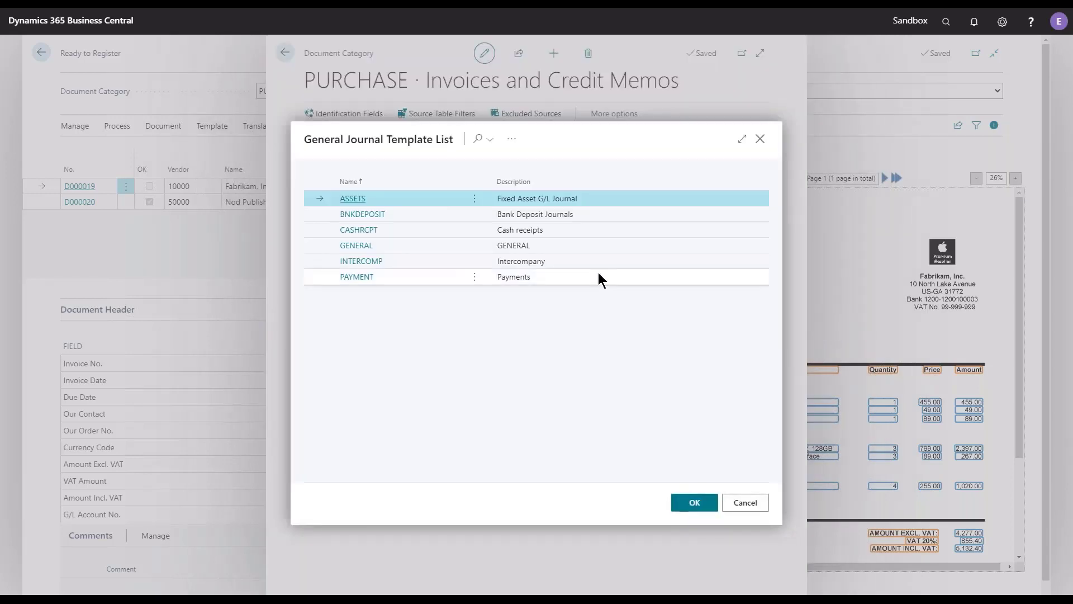
left_click(543, 246)
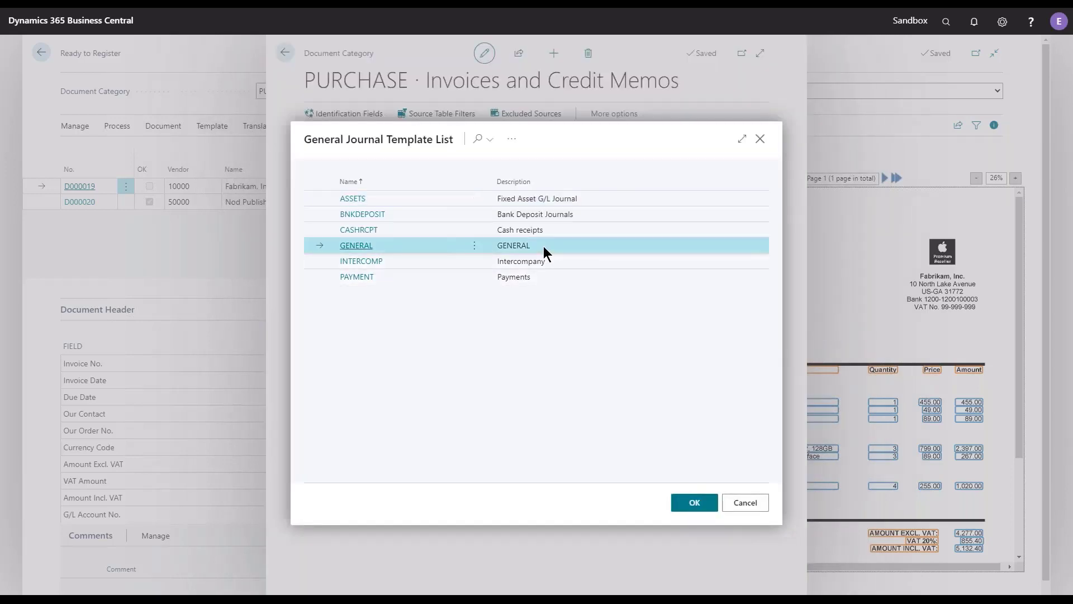
left_click(692, 503)
left_click(751, 333)
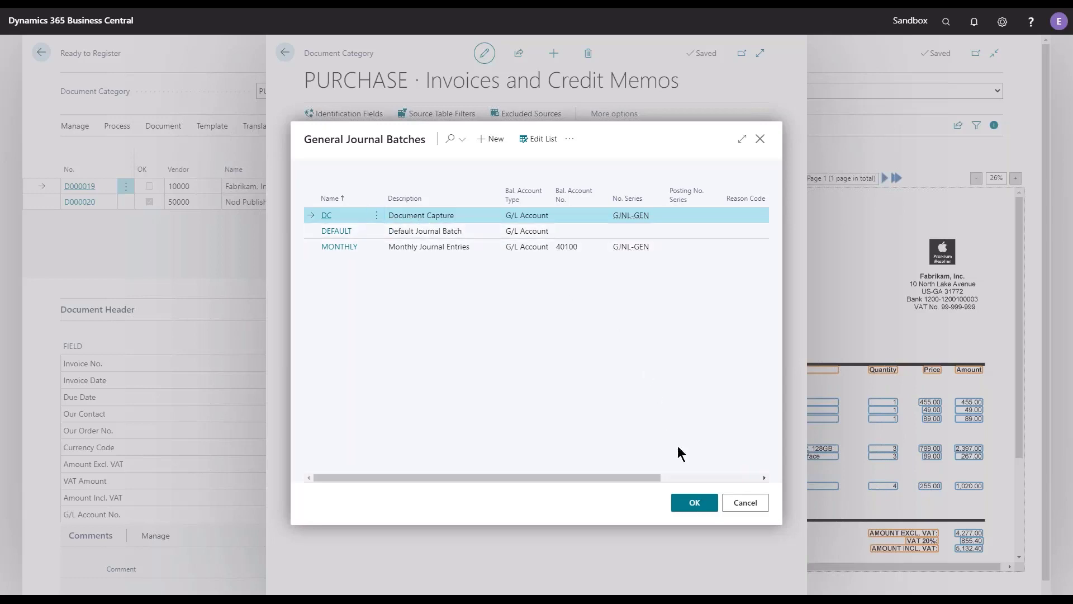
left_click(700, 504)
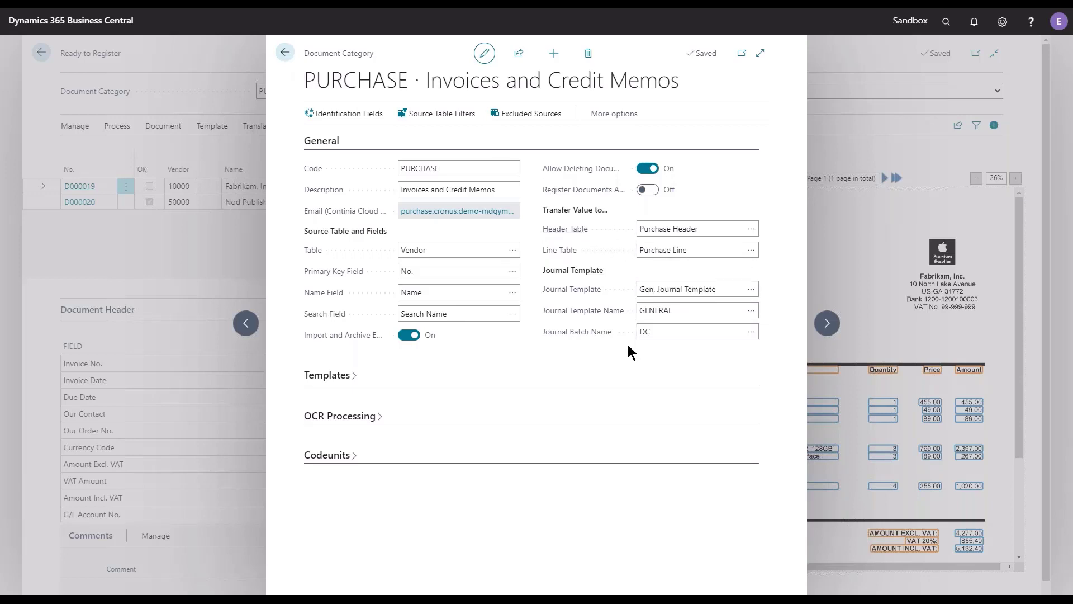
left_click(285, 53)
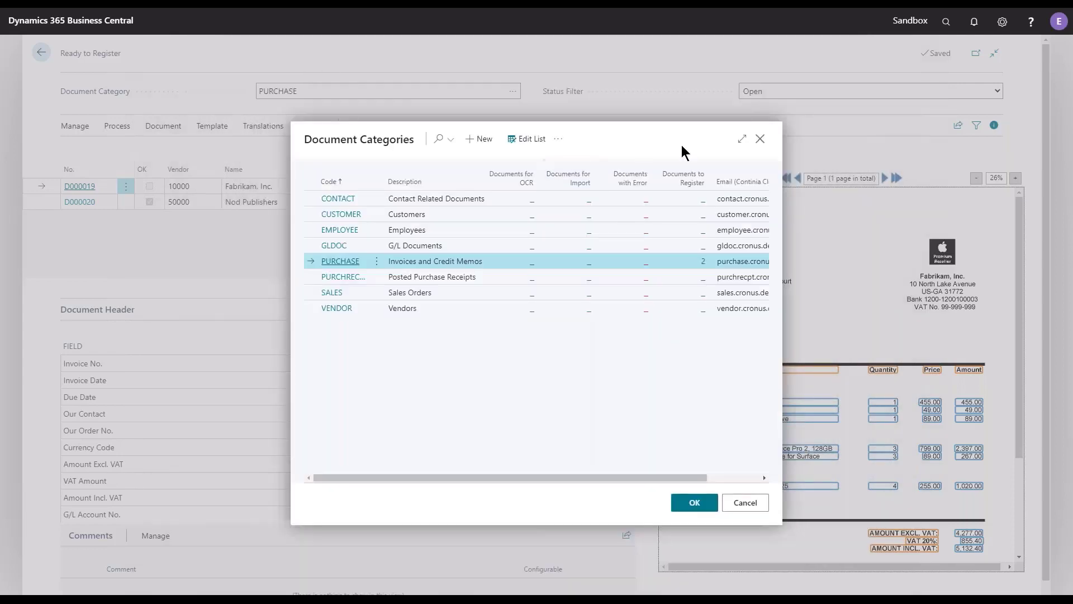
Step: Close the categories list and open template card T000002 for Fabrikam's document D000019
left_click(760, 139)
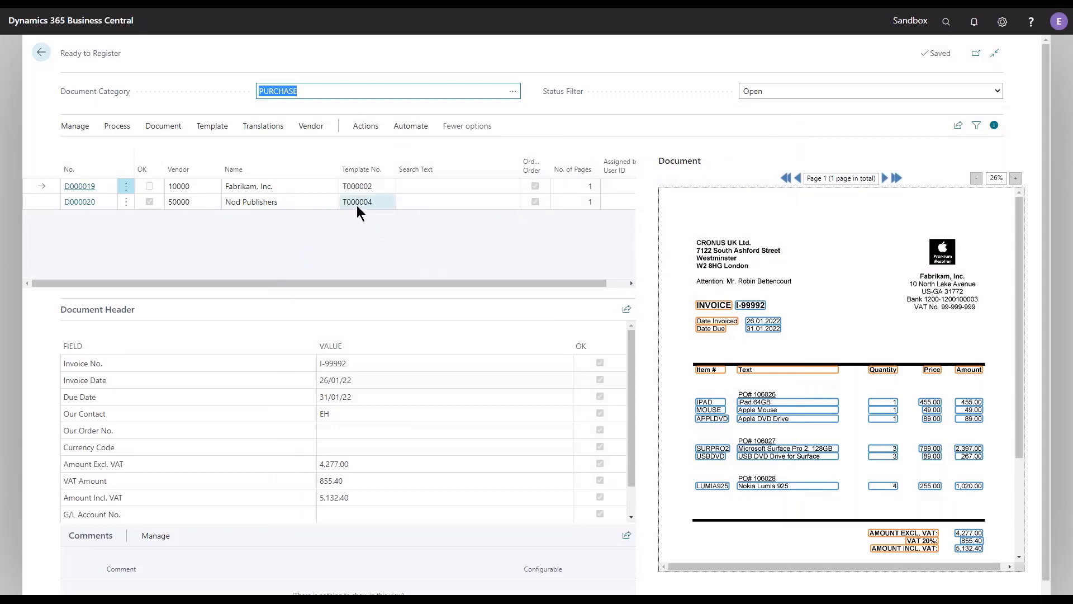
left_click(300, 187)
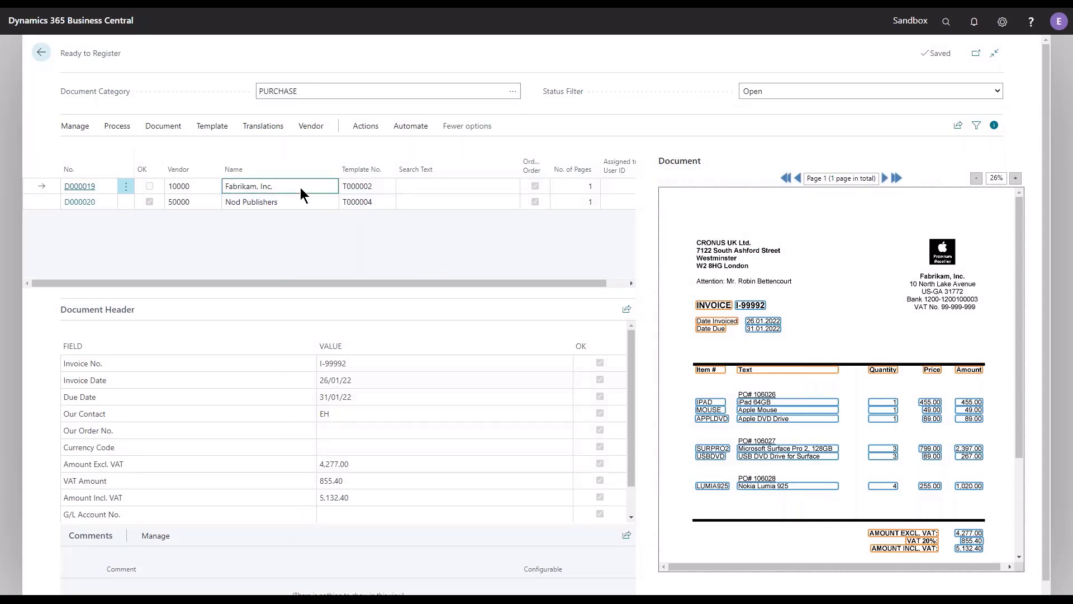
left_click(214, 128)
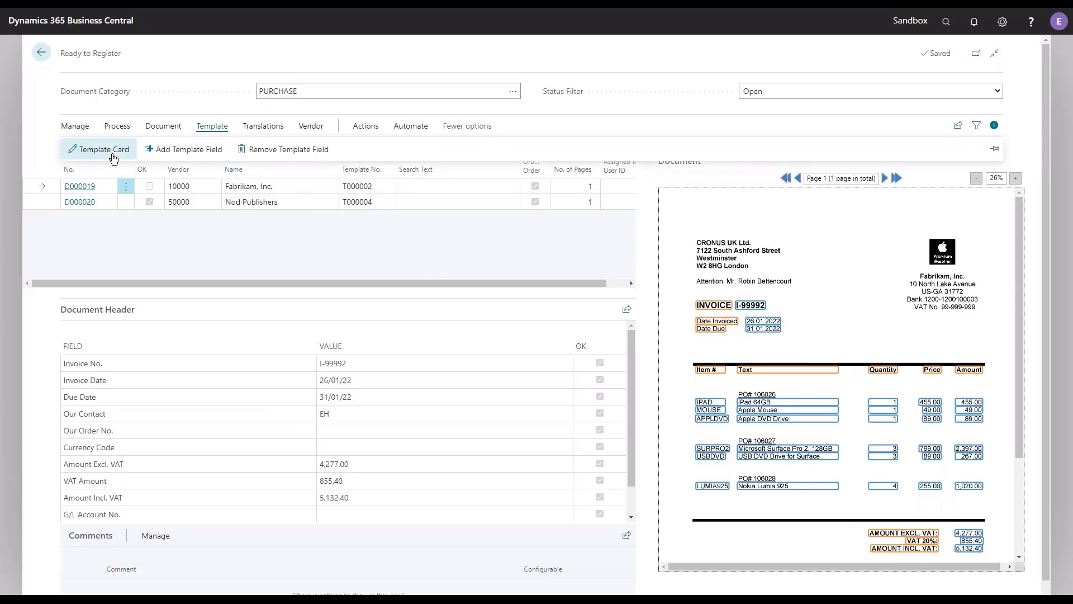
left_click(112, 157)
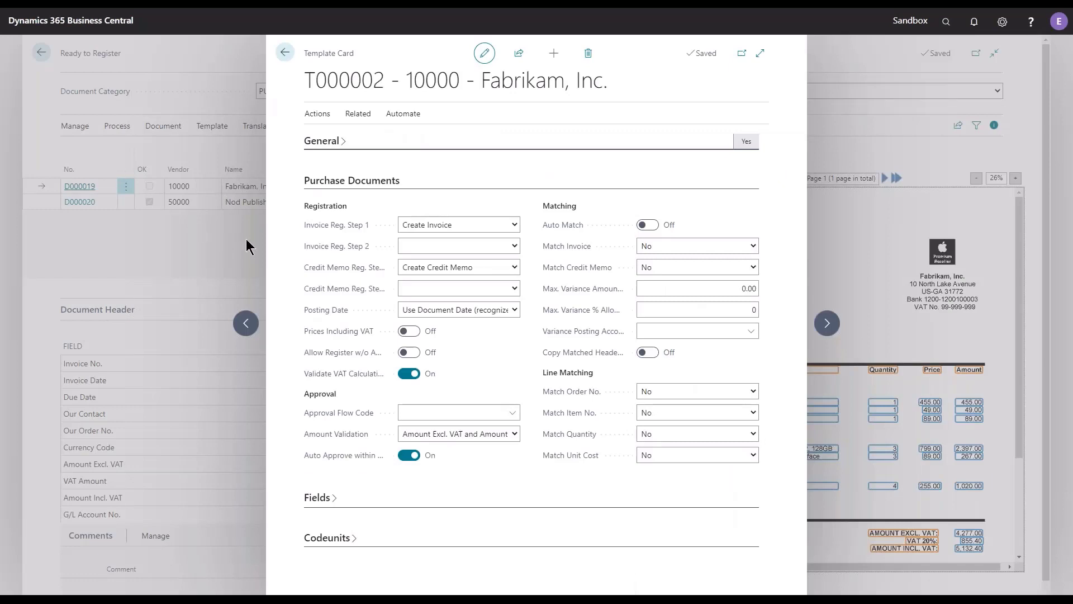
Step: Set Invoice and Credit Memo Reg. Step 1 to Create Journal Lines and close the card
mouse_move(322, 226)
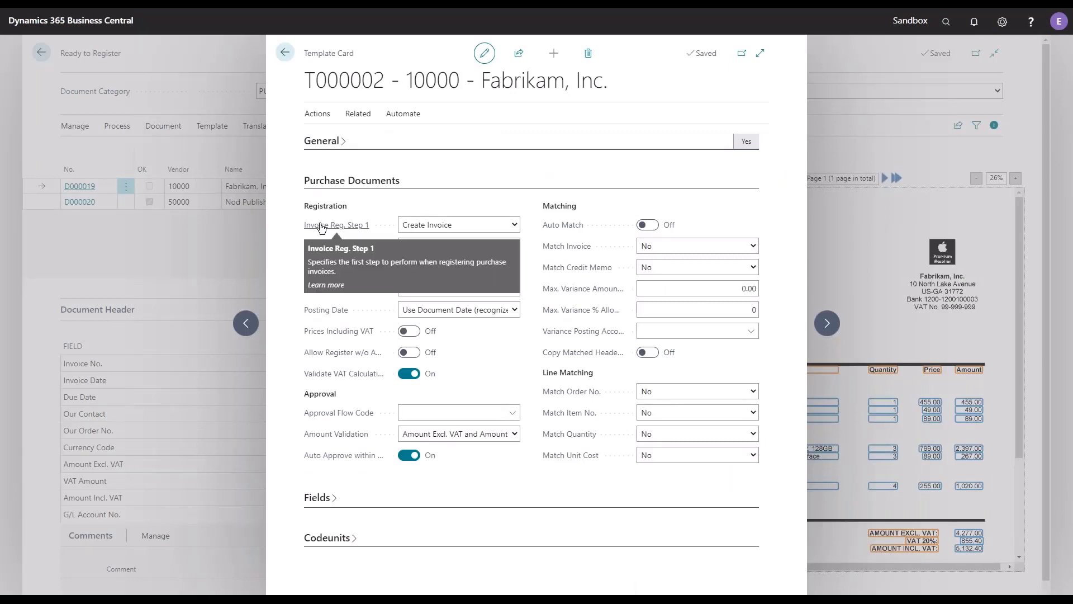
left_click(515, 225)
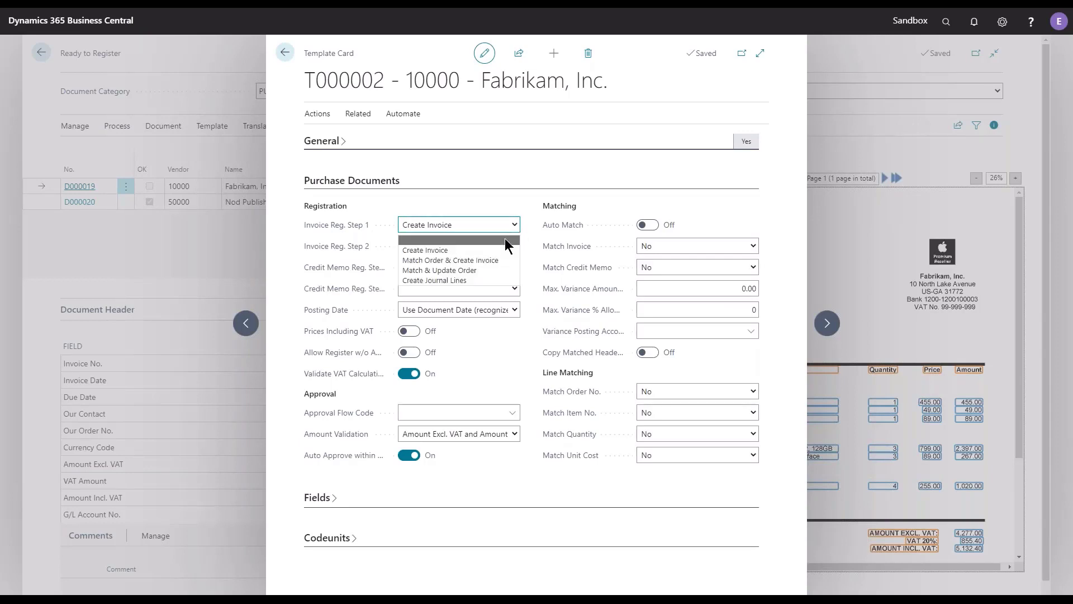
left_click(496, 280)
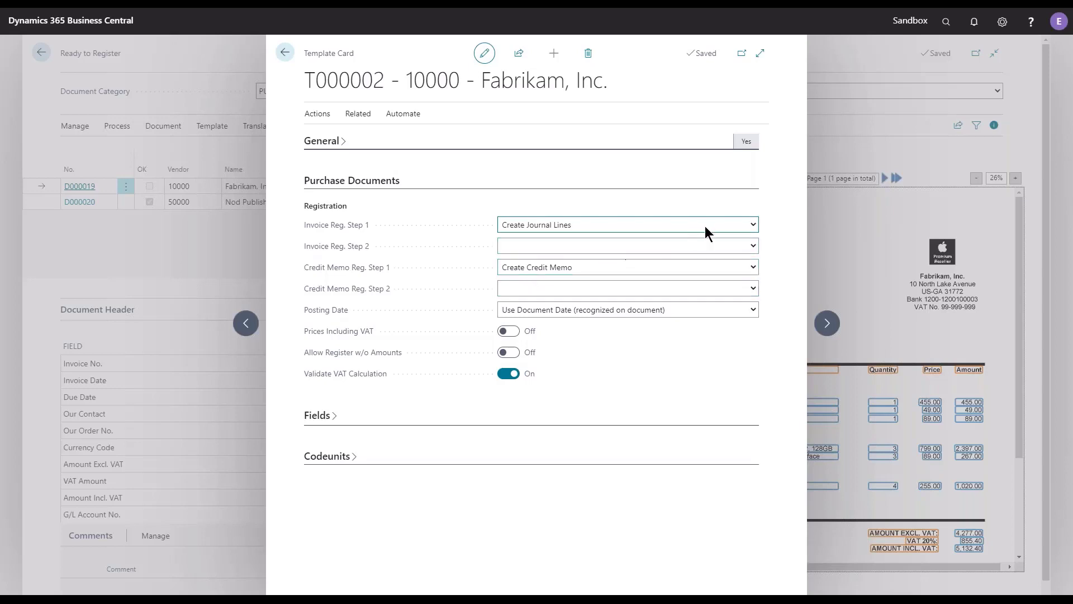
left_click(748, 225)
left_click(661, 250)
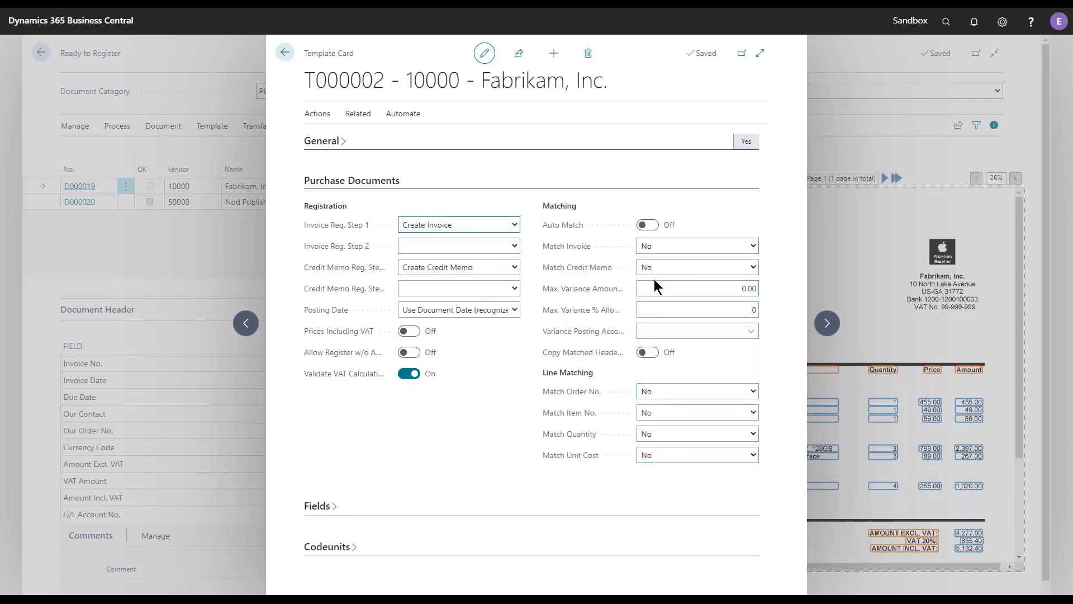
left_click(516, 225)
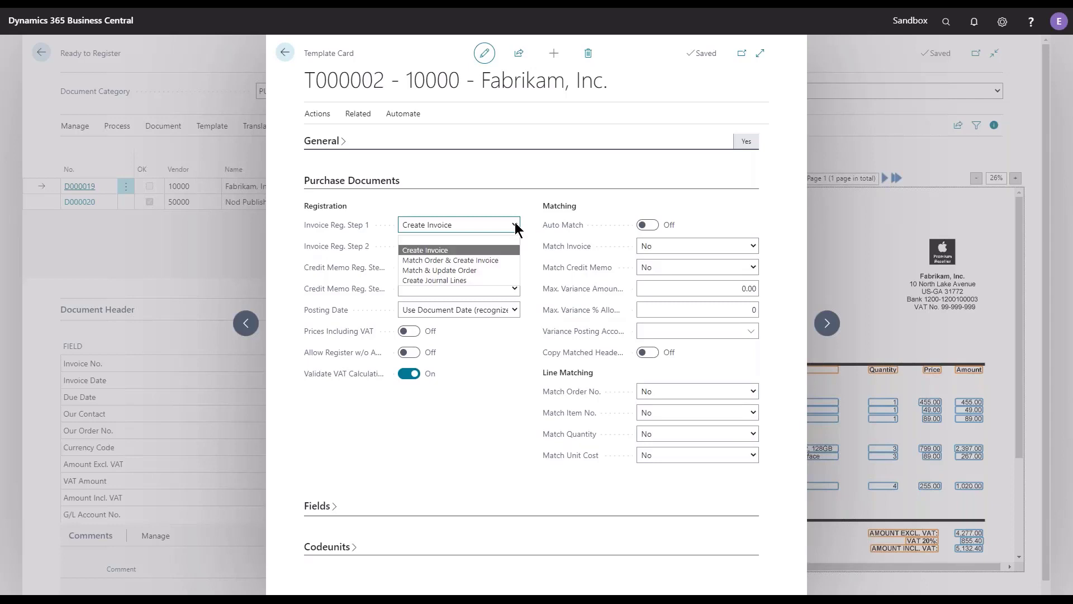
left_click(504, 281)
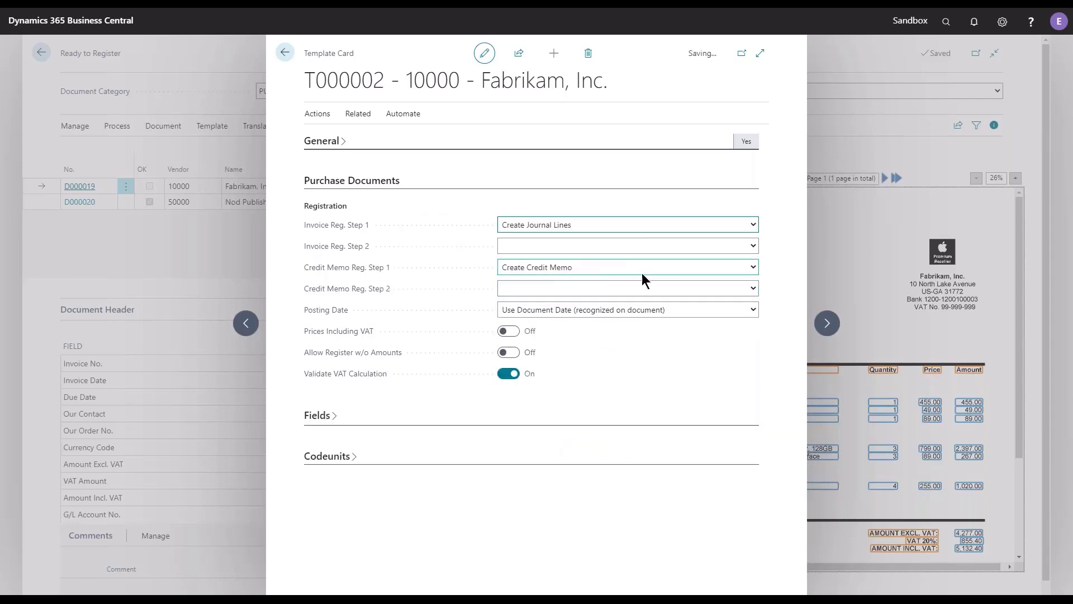
left_click(753, 267)
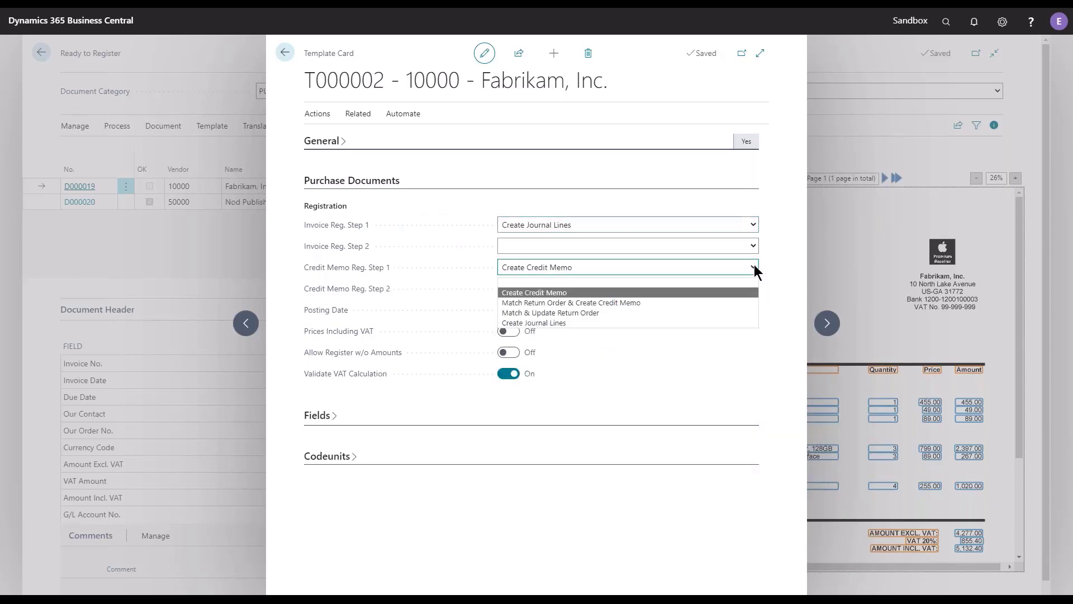
left_click(674, 322)
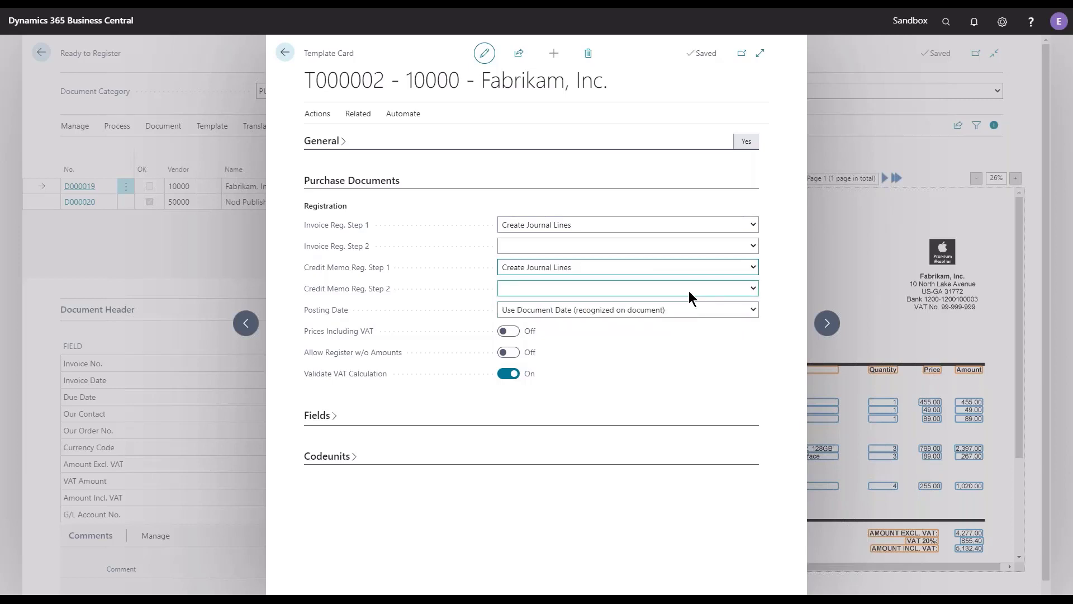
left_click(285, 54)
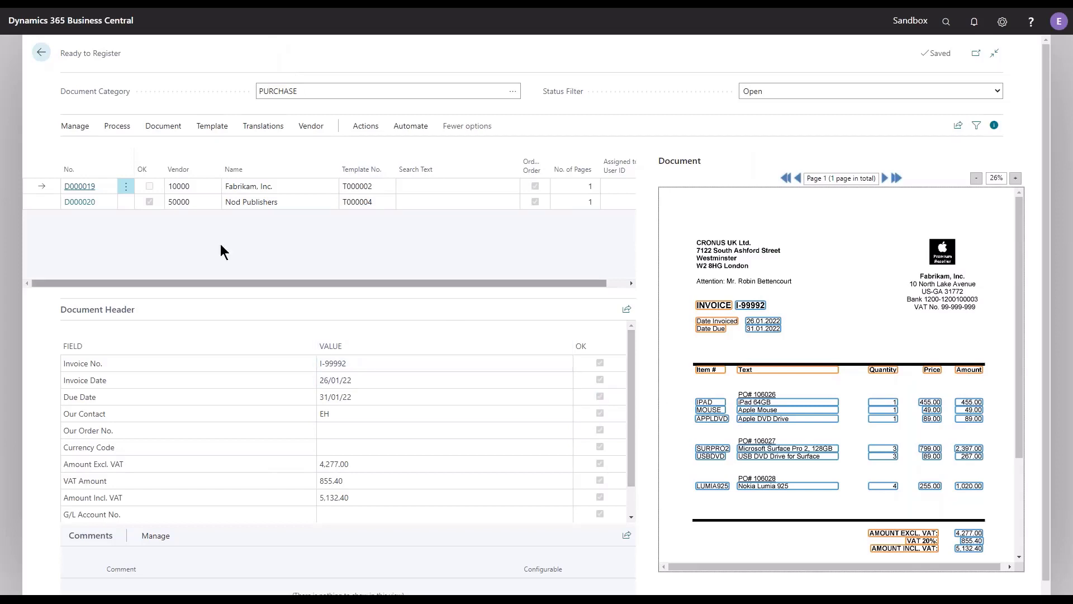
Step: Register Fabrikam's document D000019 from Ready to Register and return to the Role Center
left_click(119, 127)
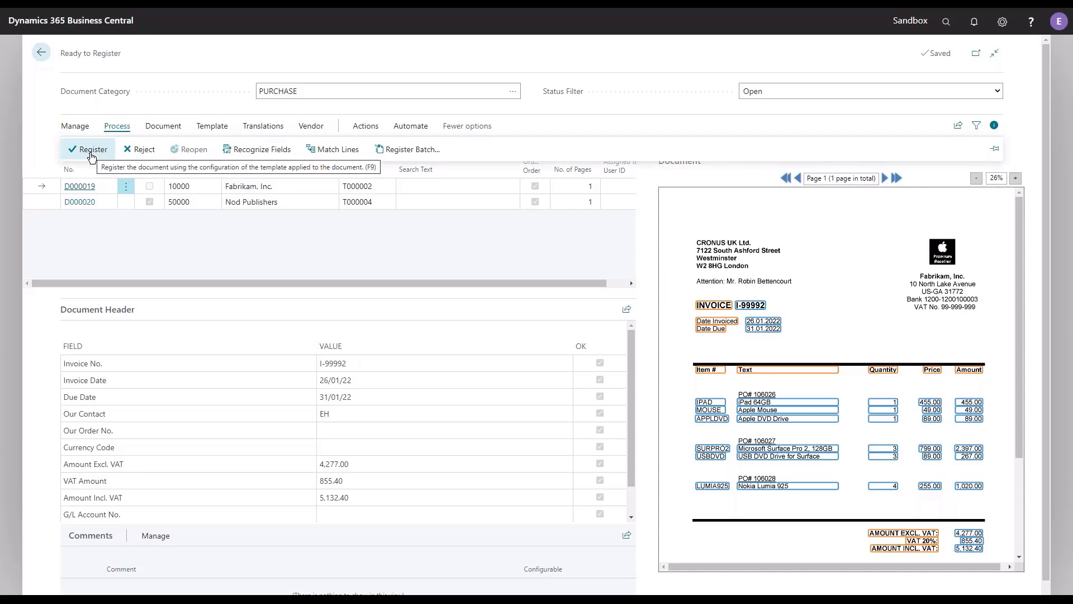
left_click(164, 126)
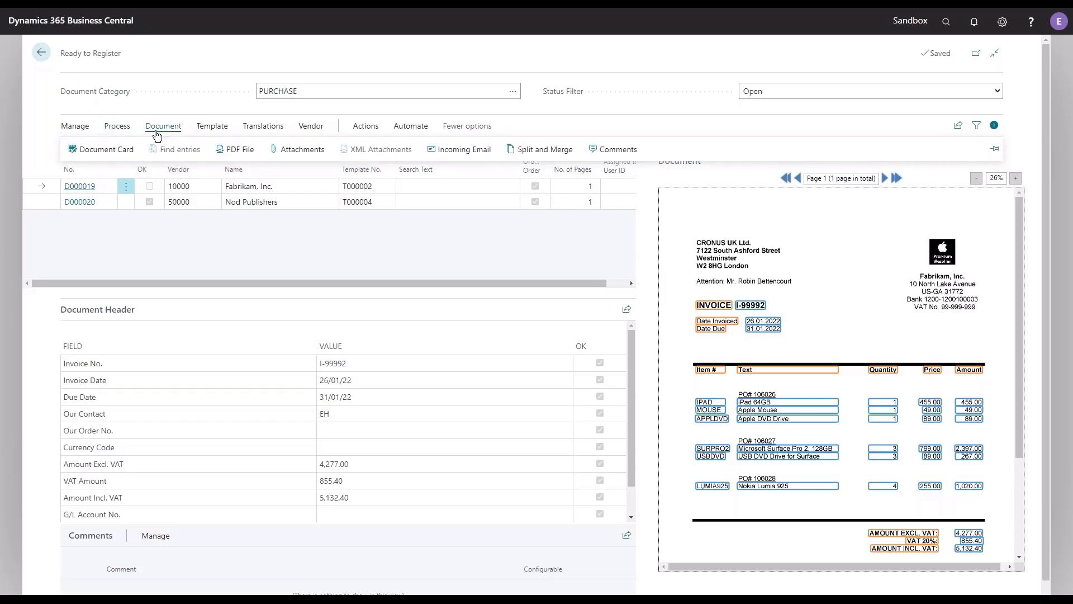
left_click(110, 150)
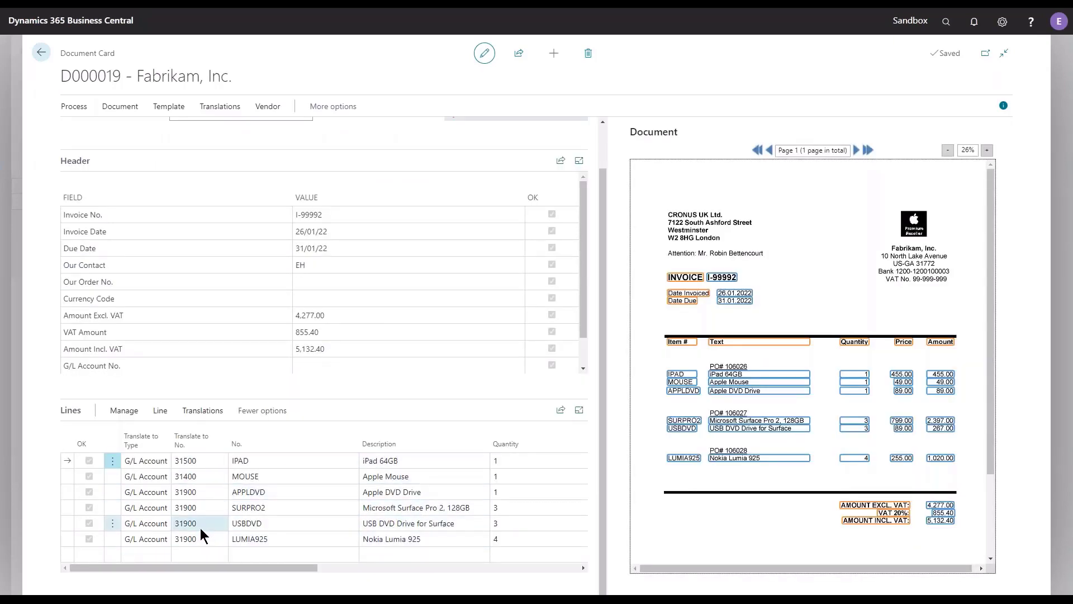
left_click(39, 52)
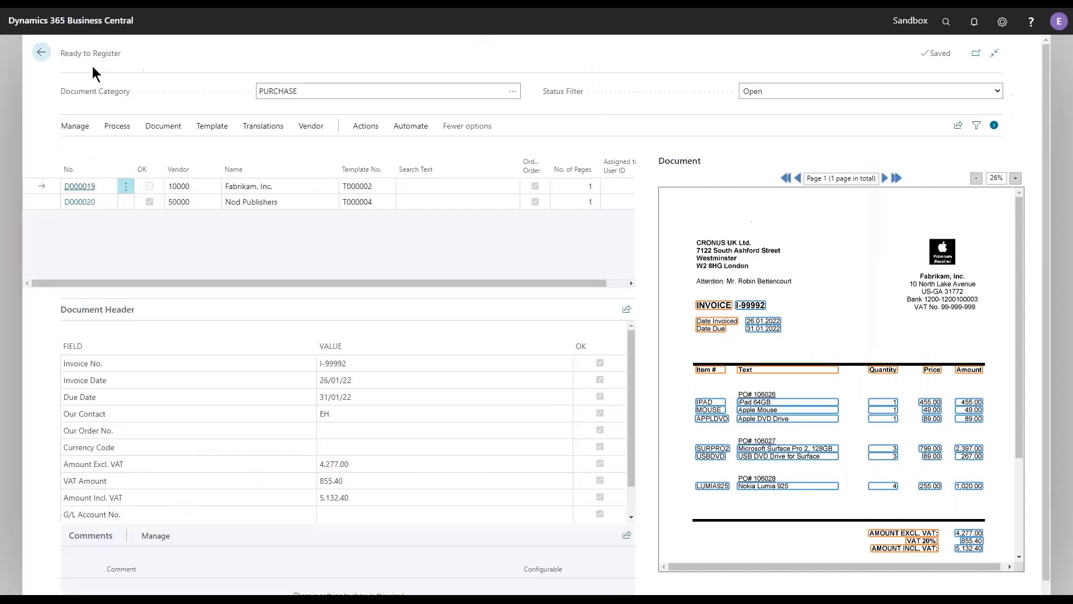
left_click(118, 126)
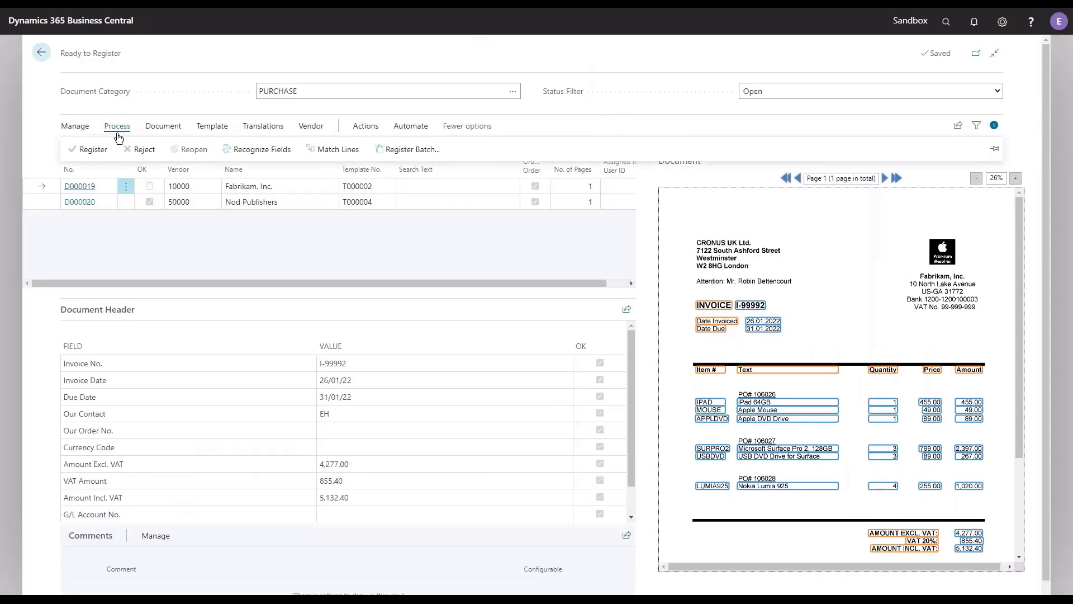
left_click(93, 150)
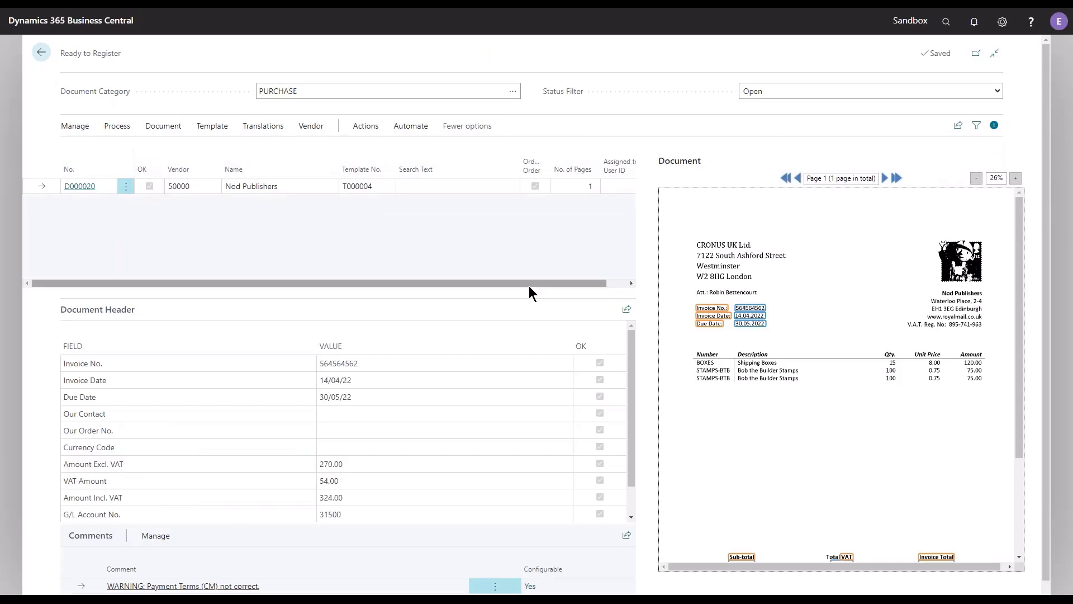
left_click(41, 53)
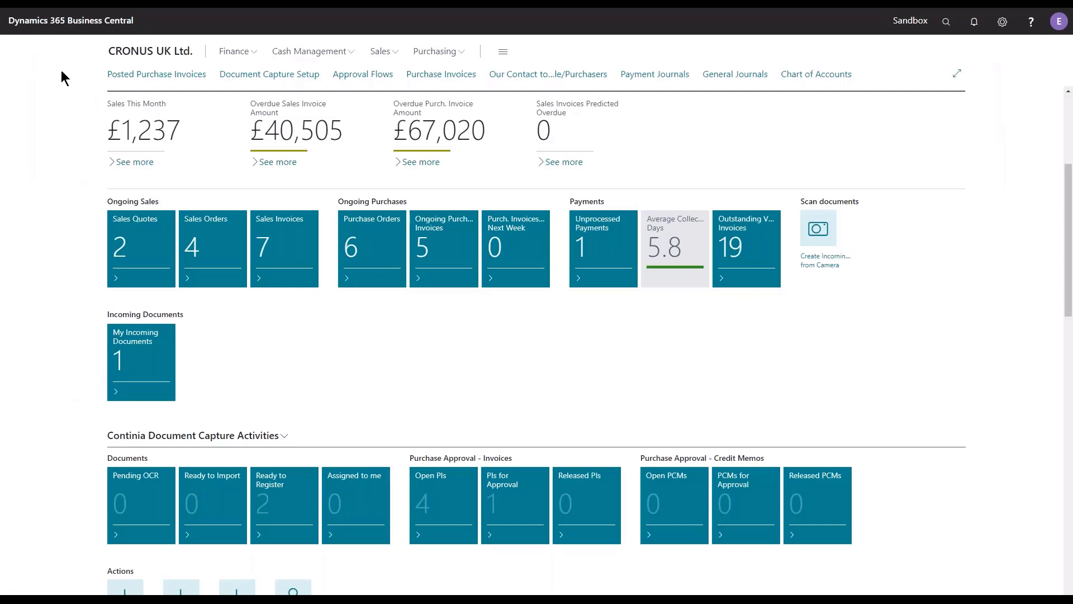
Step: Review the DC batch journal lines in General Journals, then reopen Ready to Register
left_click(732, 77)
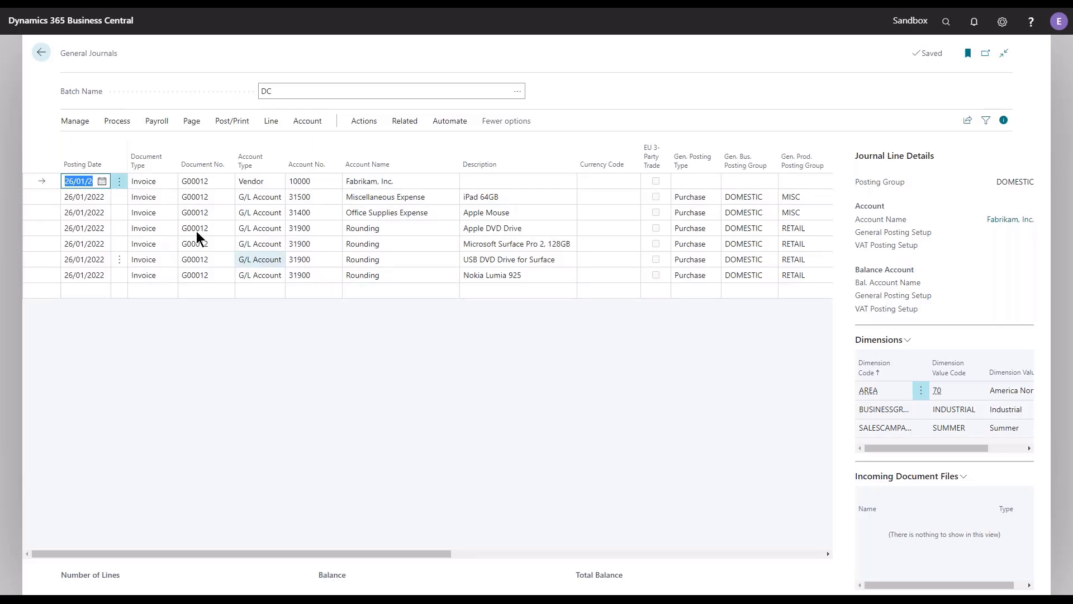
left_click(43, 54)
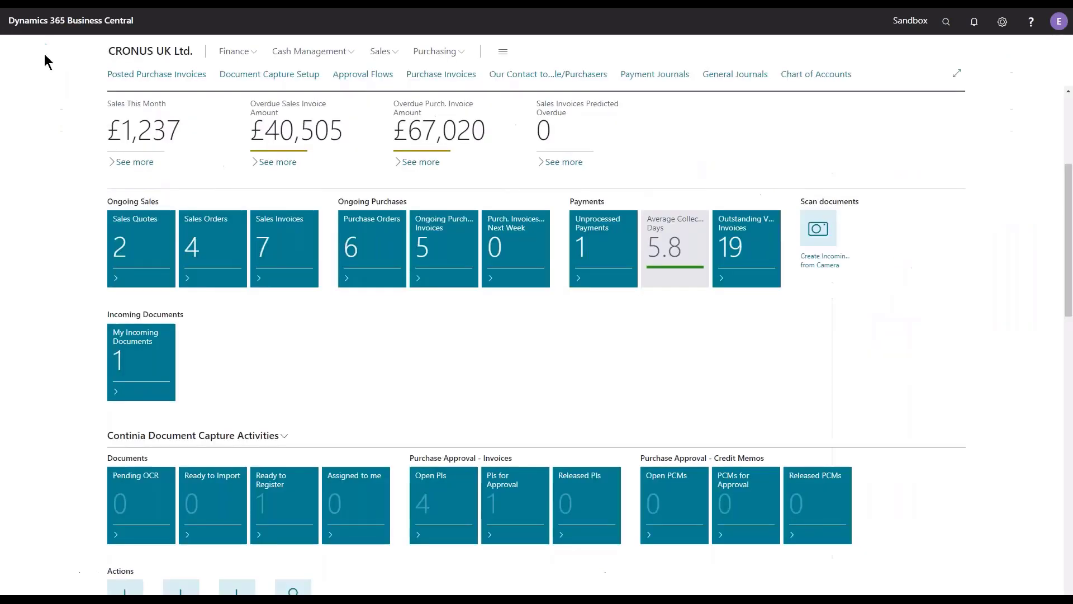
left_click(292, 508)
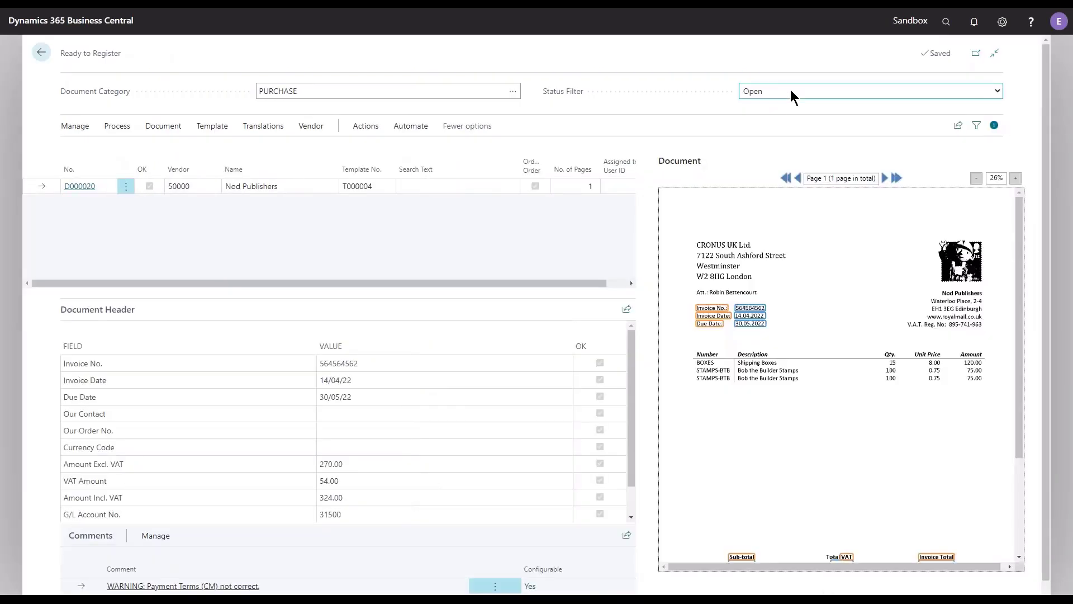
Step: Filter to Registered documents and reopen D000019, deleting its linked journal lines
left_click(790, 91)
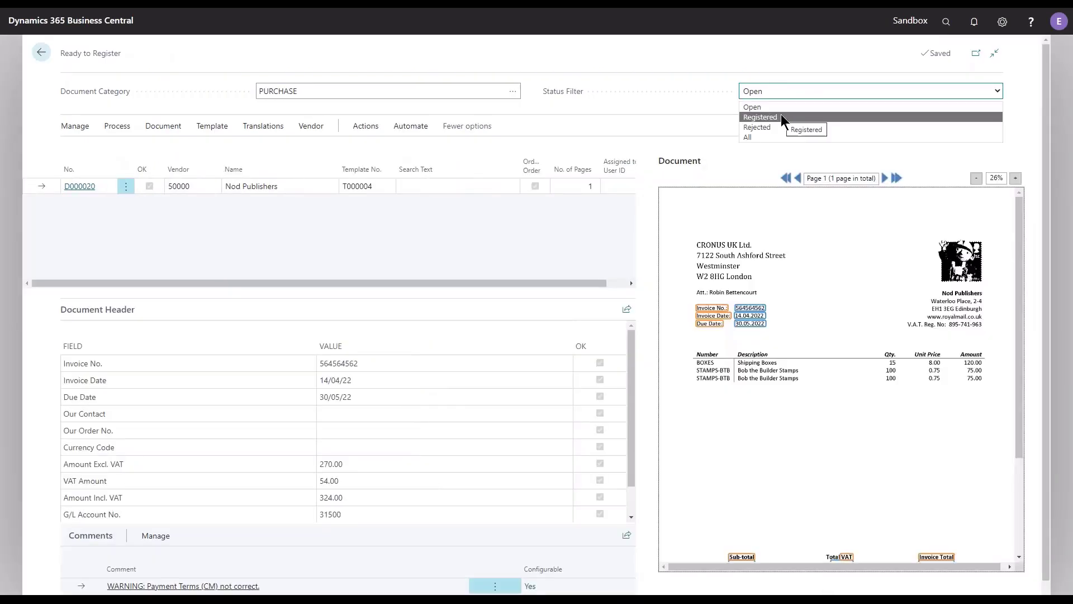
left_click(782, 117)
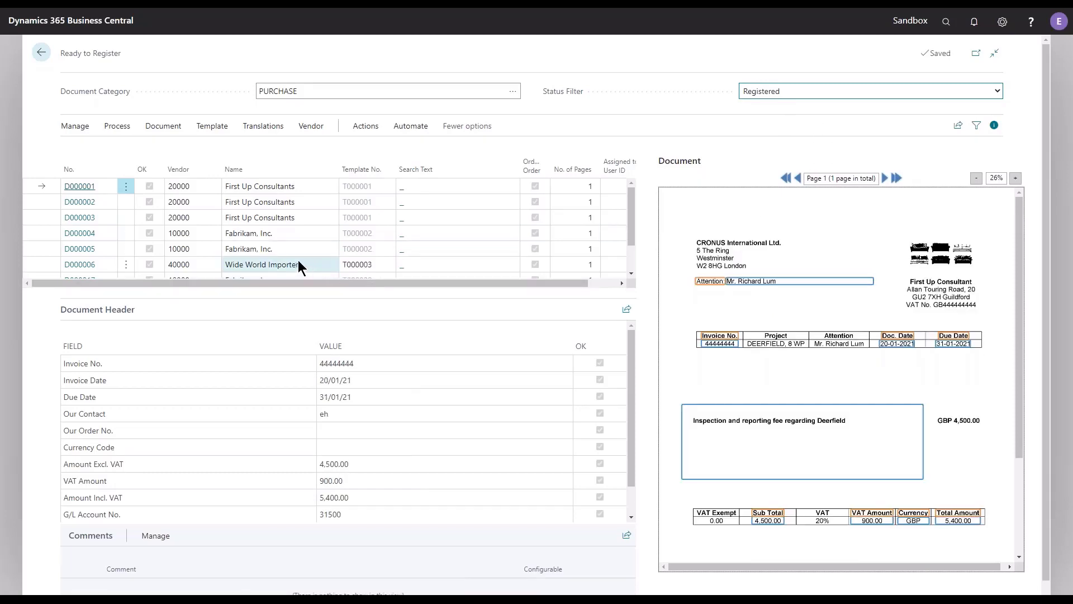
scroll(253, 213, "down", 2)
scroll(259, 254, "down", 1)
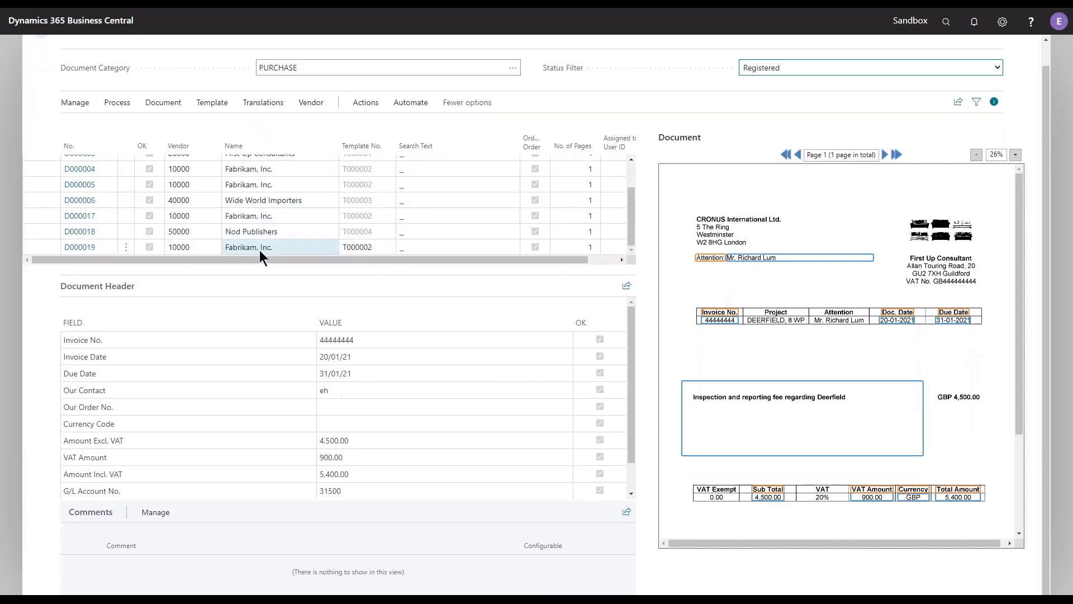
left_click(260, 246)
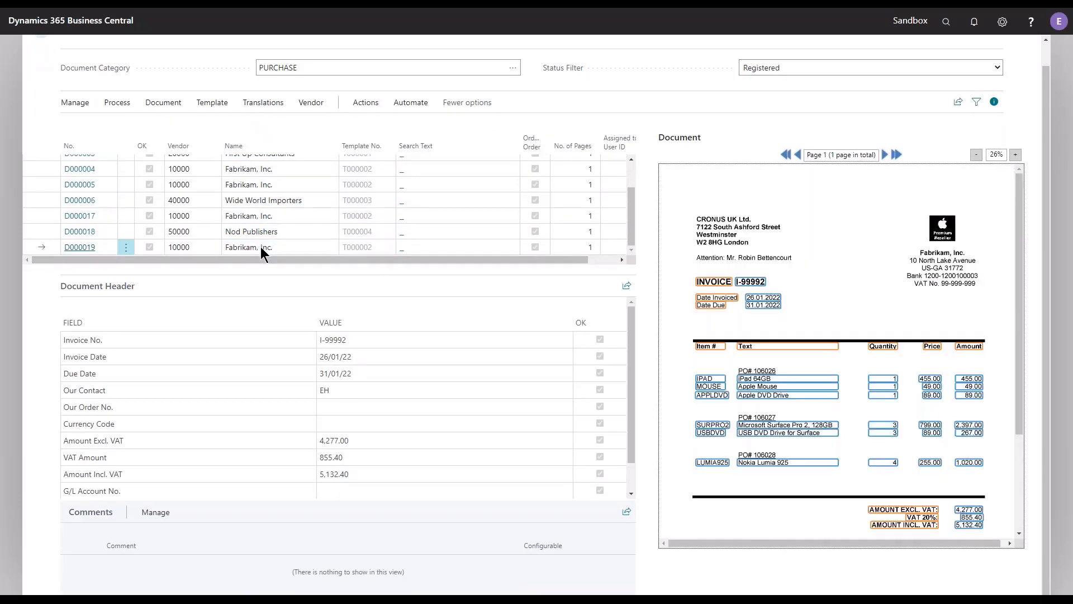
left_click(117, 103)
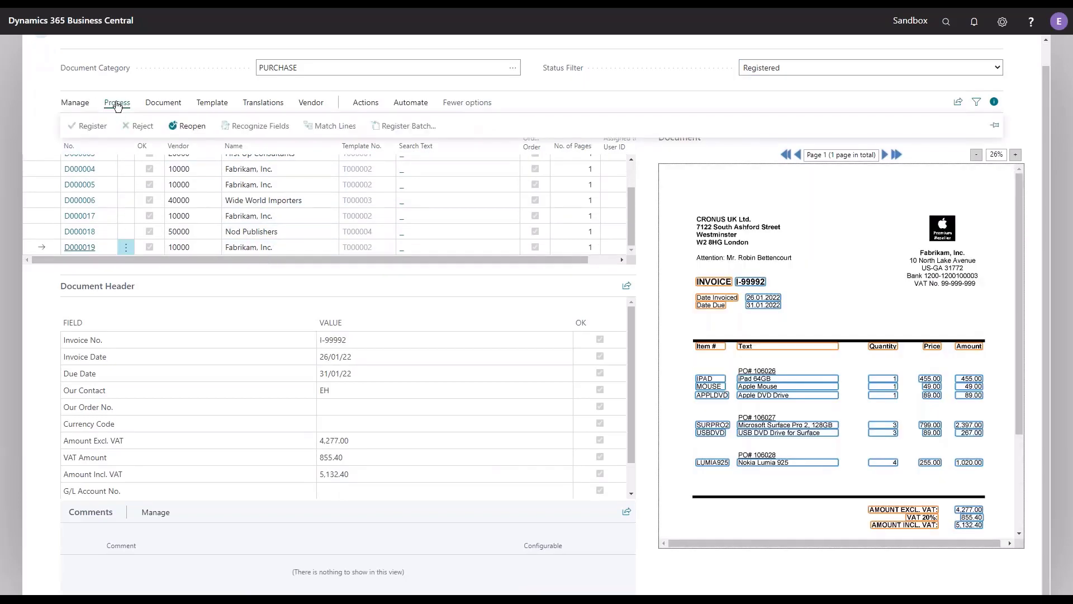
left_click(188, 126)
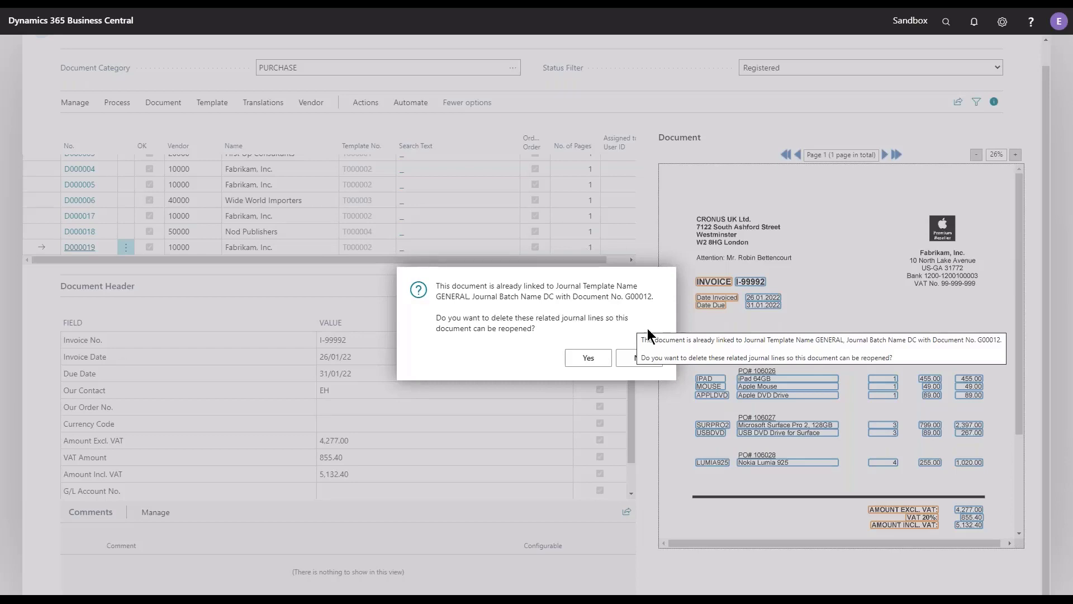
left_click(593, 358)
Step: Filter back to Open documents, confirm the DC journal is empty, and return to Ready to Register
left_click(914, 63)
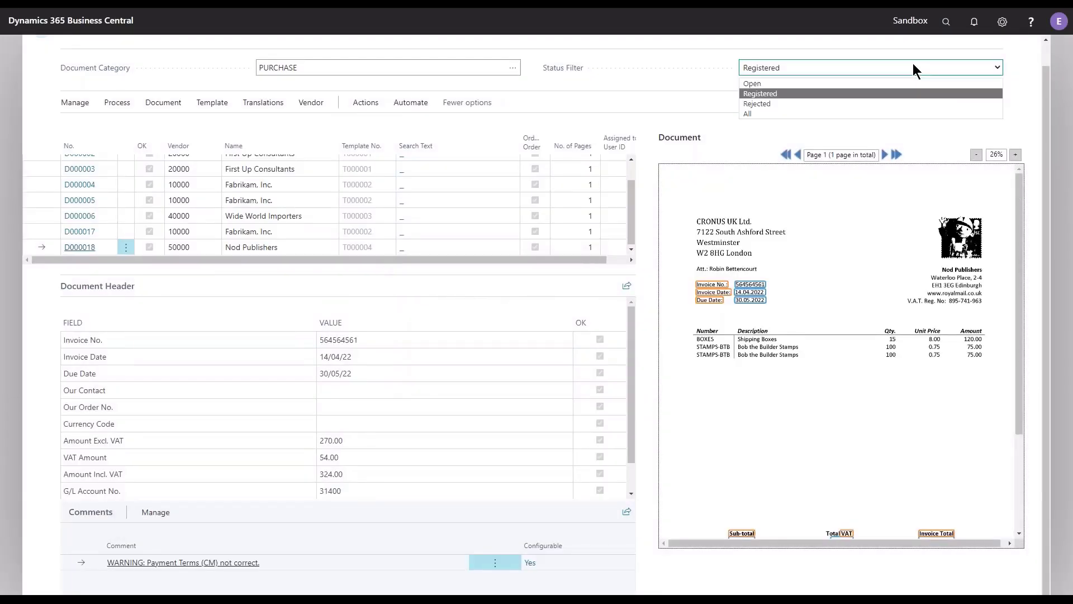
left_click(852, 85)
left_click(310, 161)
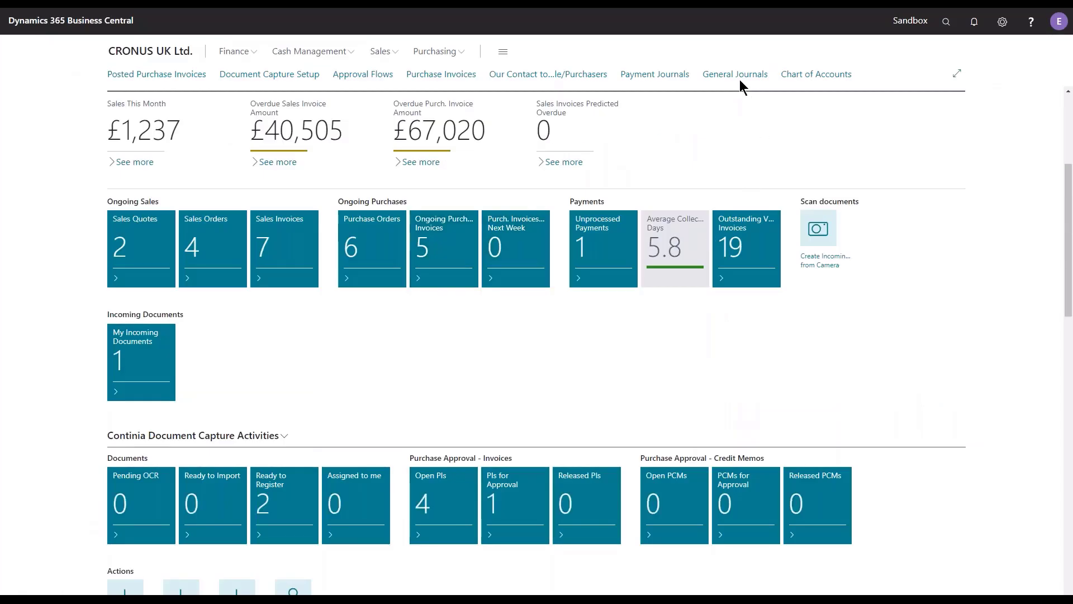
left_click(740, 78)
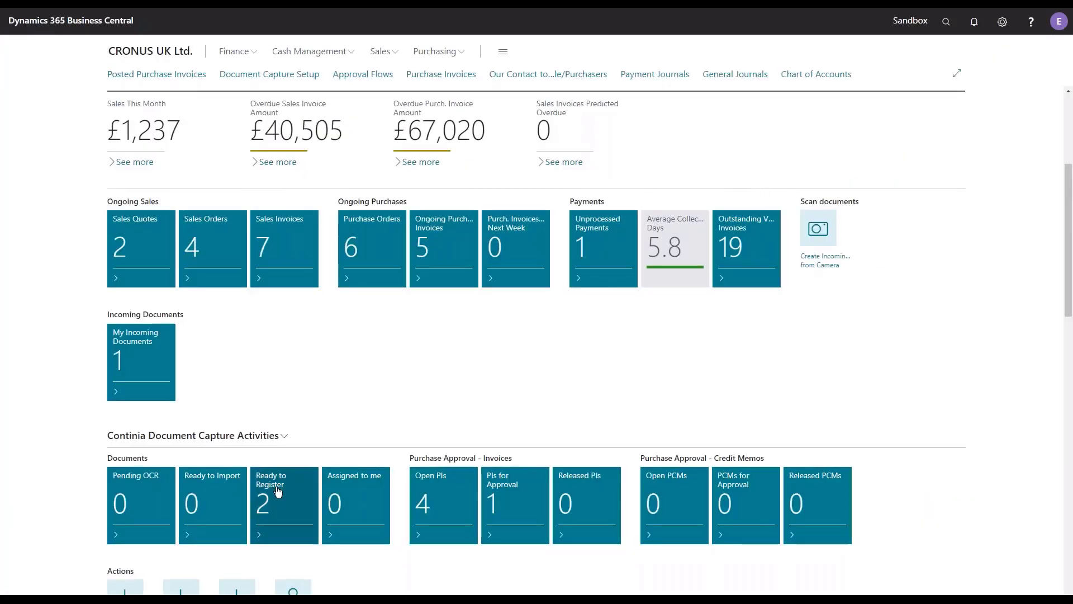
left_click(278, 490)
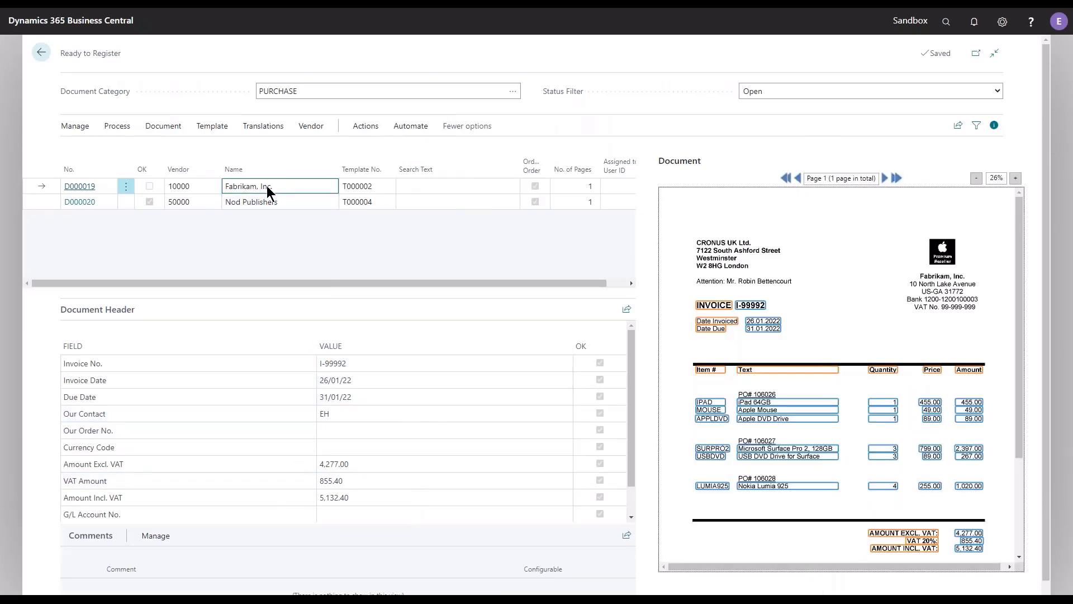
left_click(221, 128)
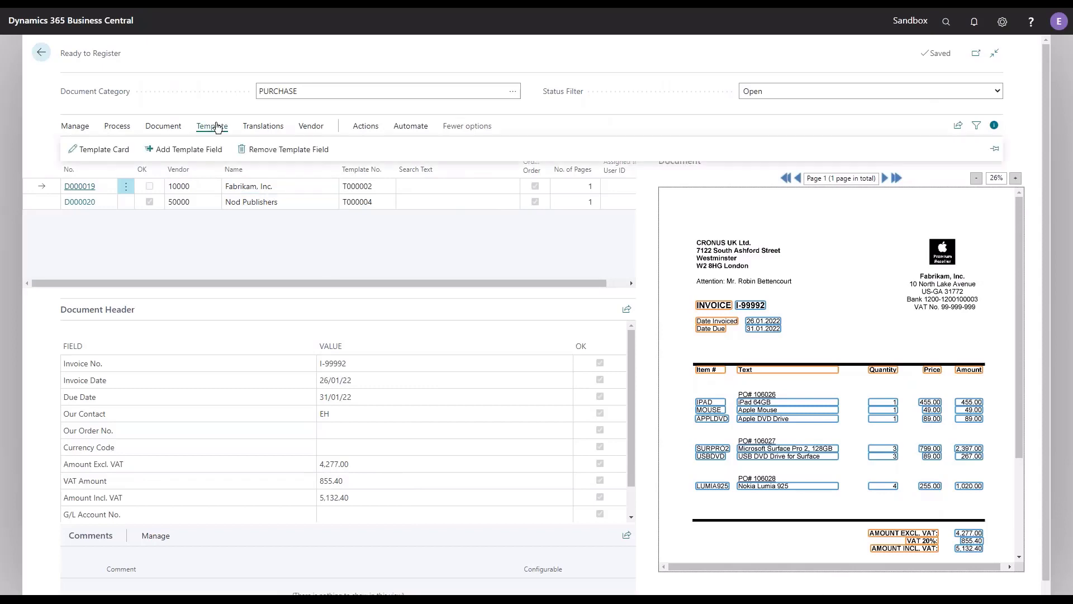
Step: Set template T000002's Invoice Reg. Step 2 to Post and close the card
left_click(95, 150)
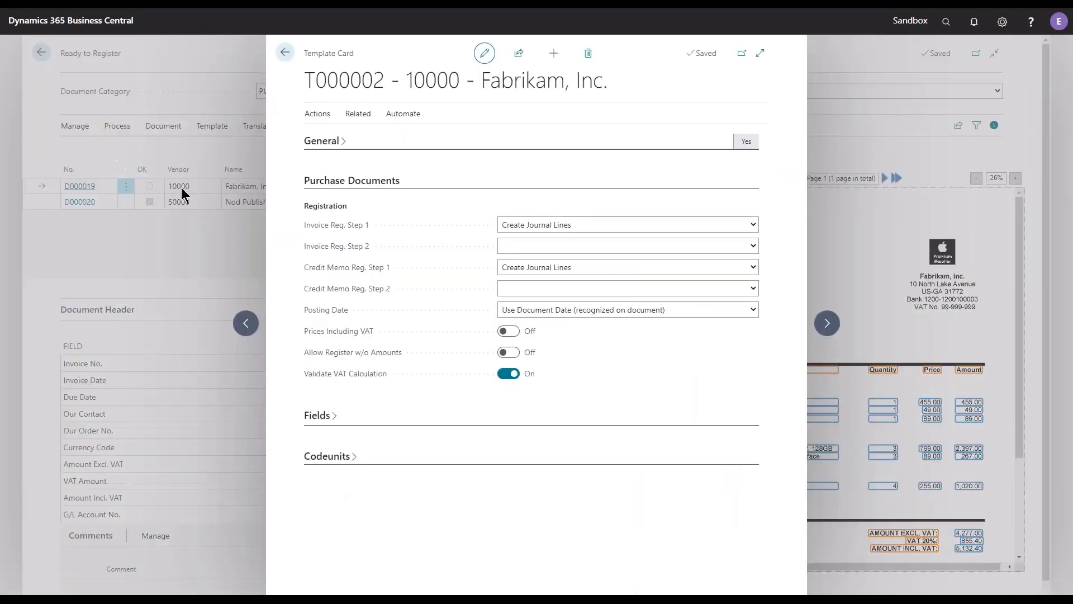
left_click(750, 245)
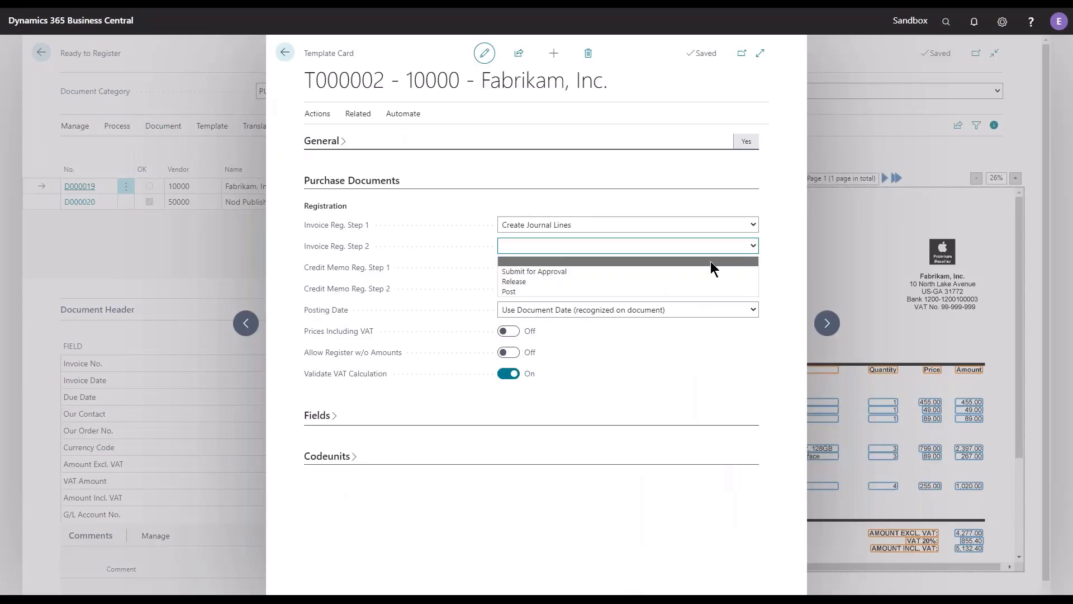
left_click(627, 292)
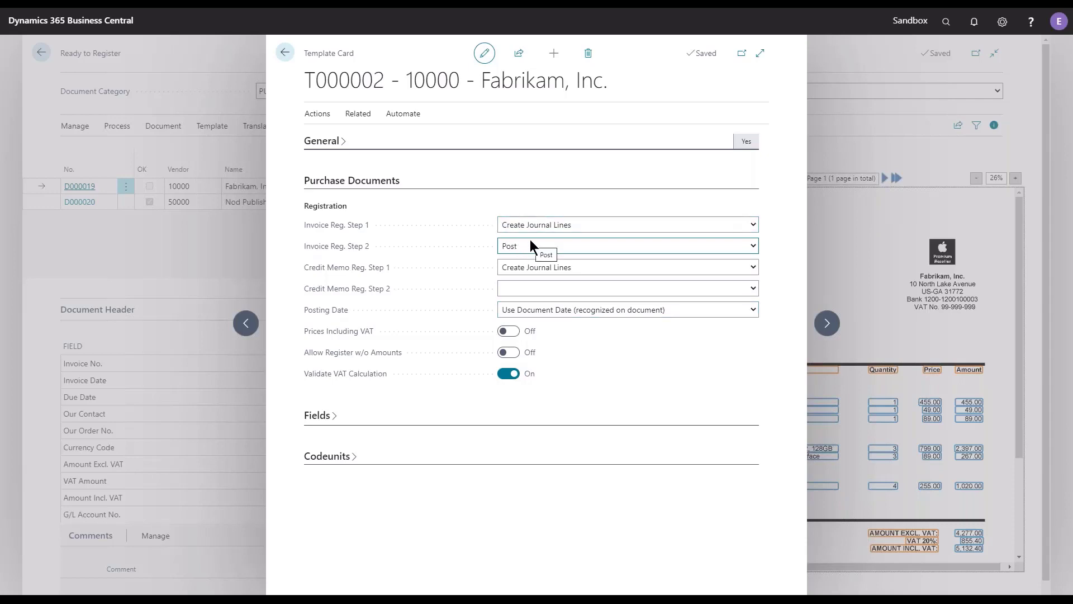
left_click(287, 54)
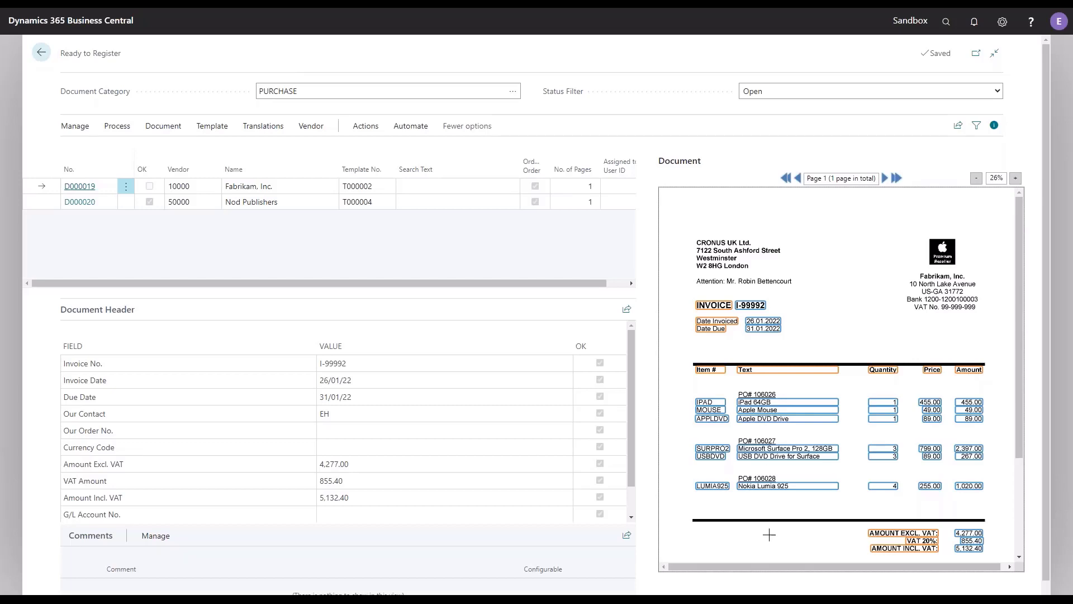
Step: Register D000019 and confirm posting its journal lines
left_click(117, 126)
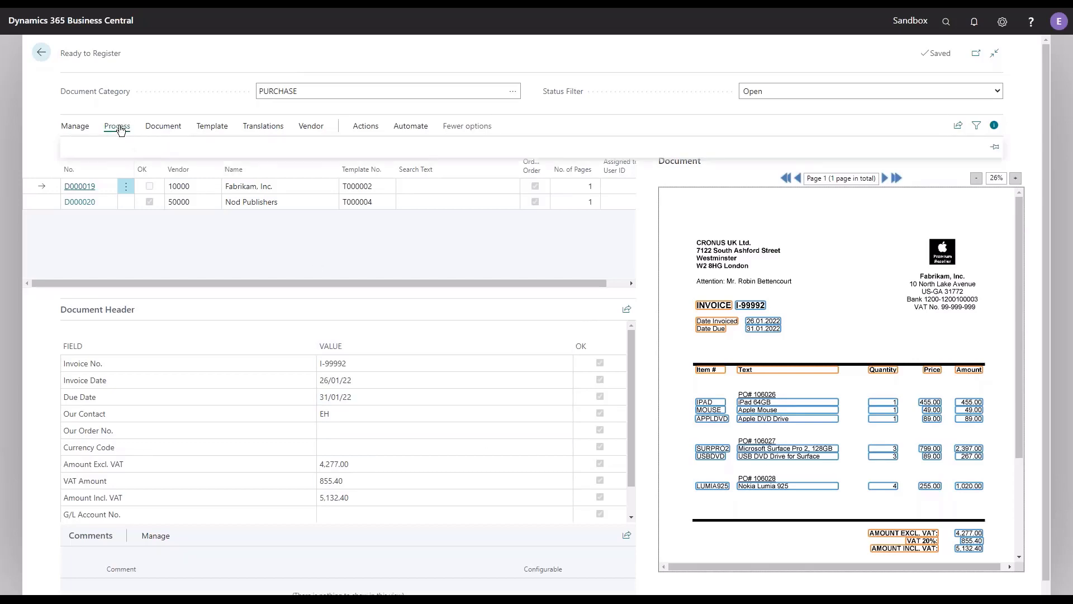
left_click(93, 148)
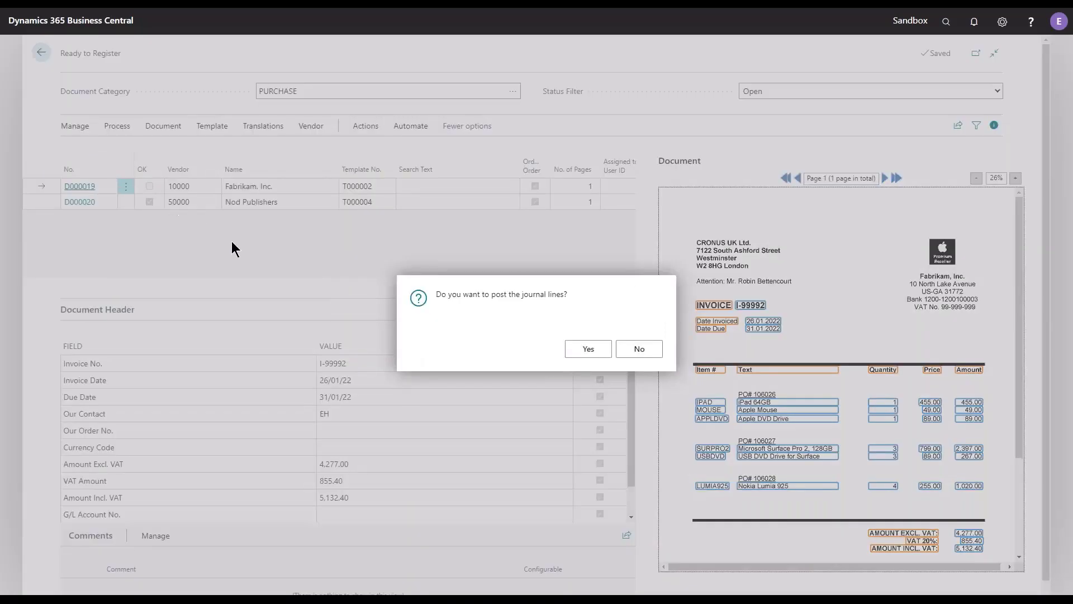
left_click(587, 350)
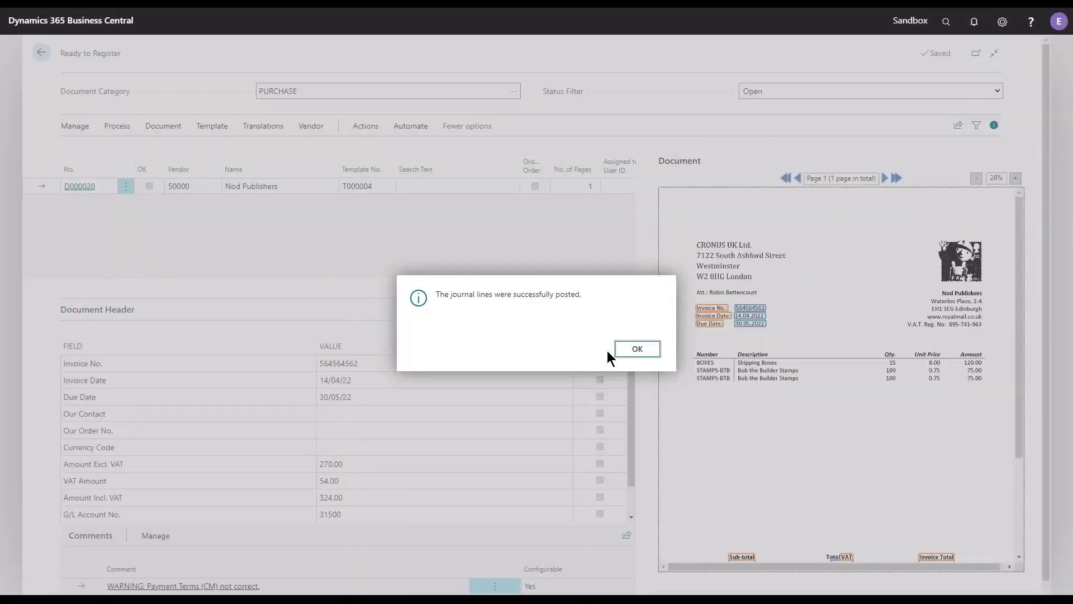
left_click(637, 350)
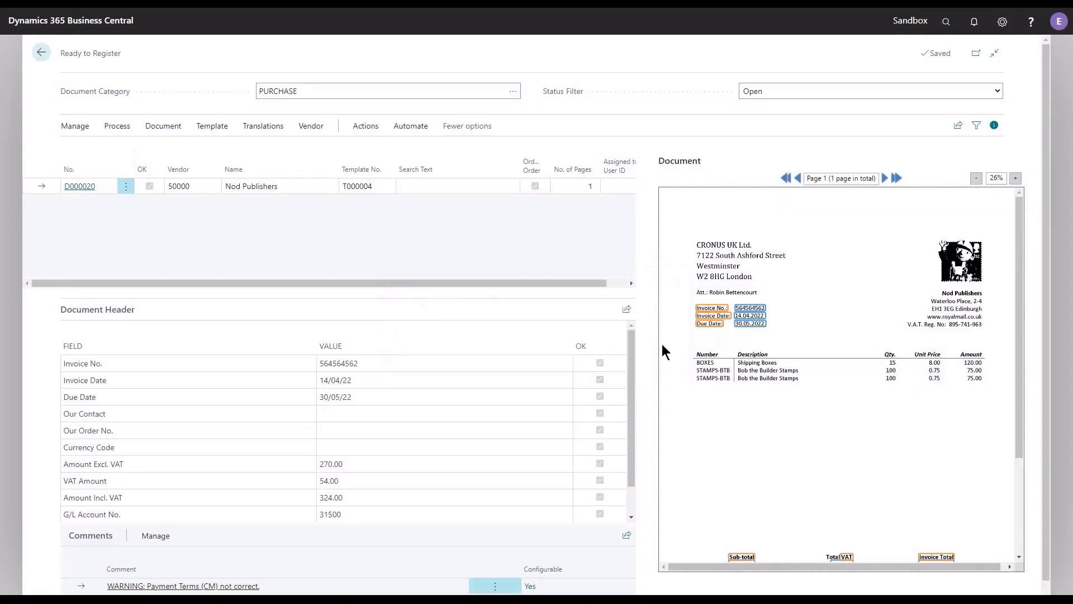
key("Escape")
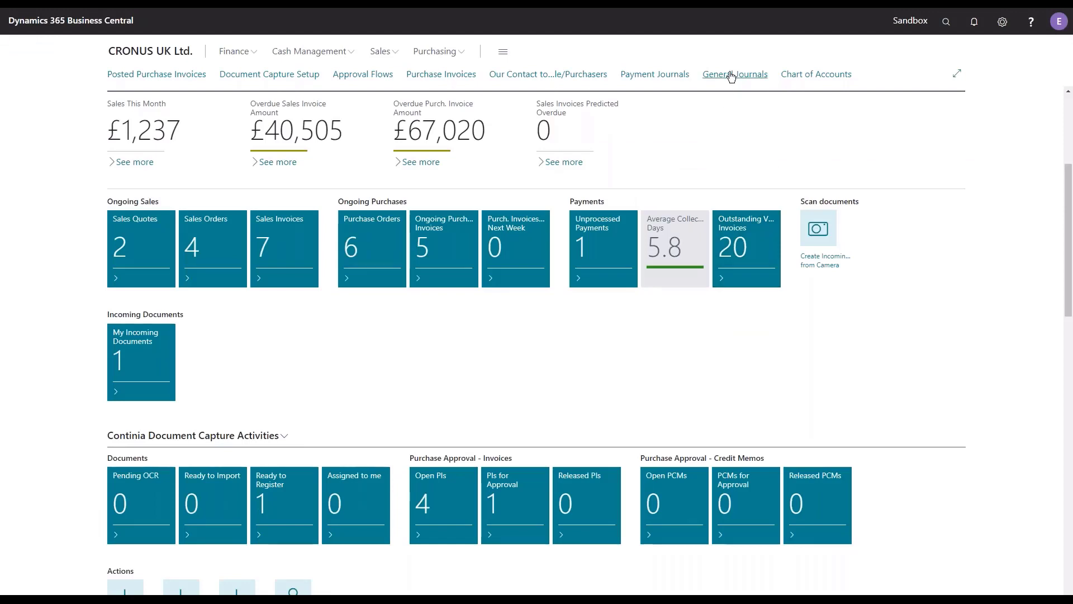
Step: Check that the DC general journal is empty, then reopen Ready to Register
left_click(731, 75)
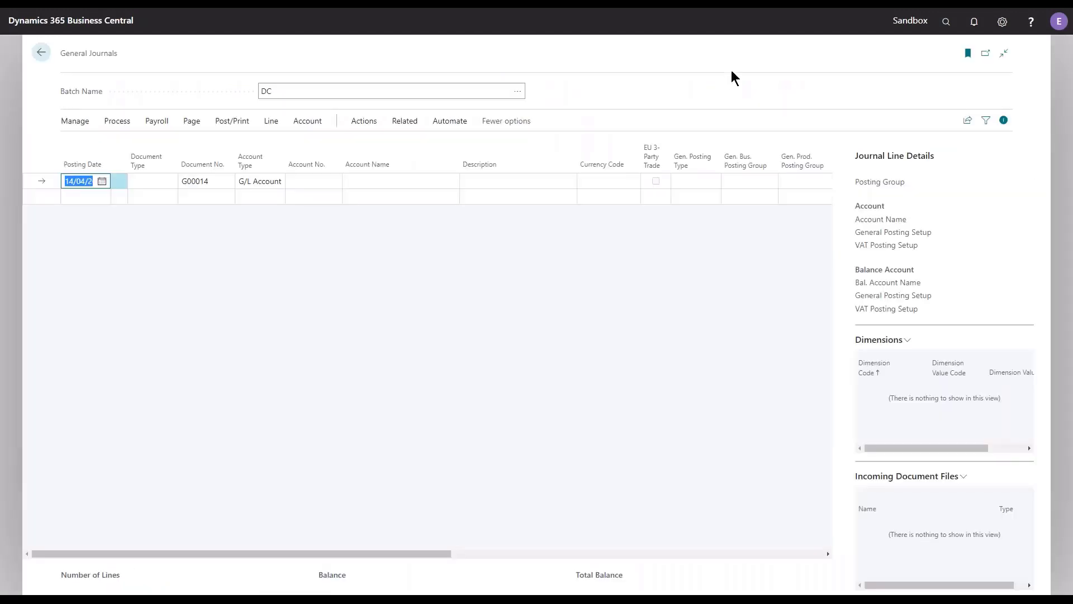
left_click(42, 56)
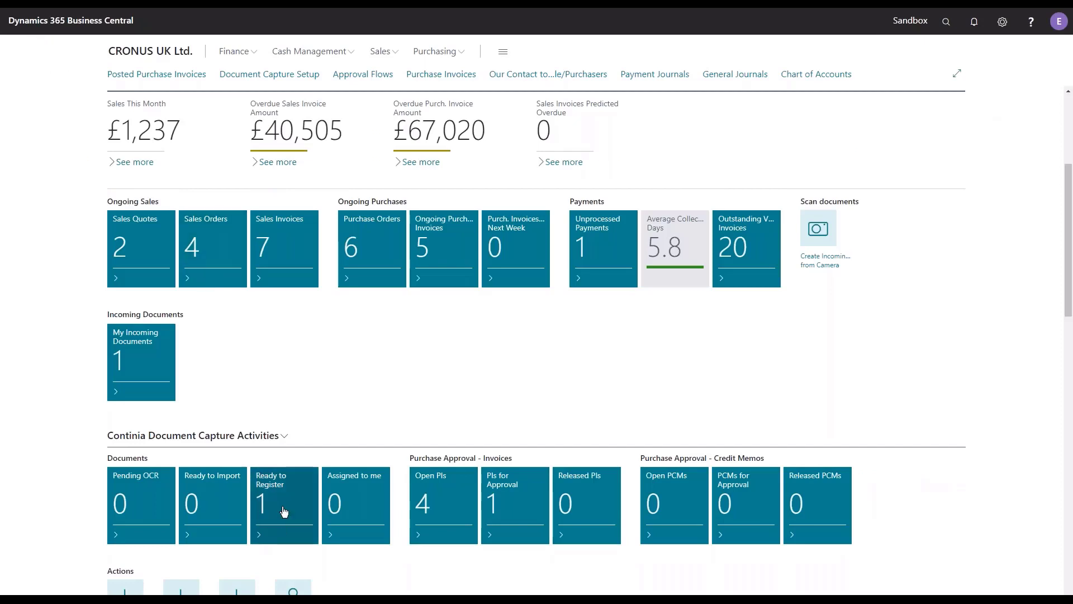
left_click(281, 507)
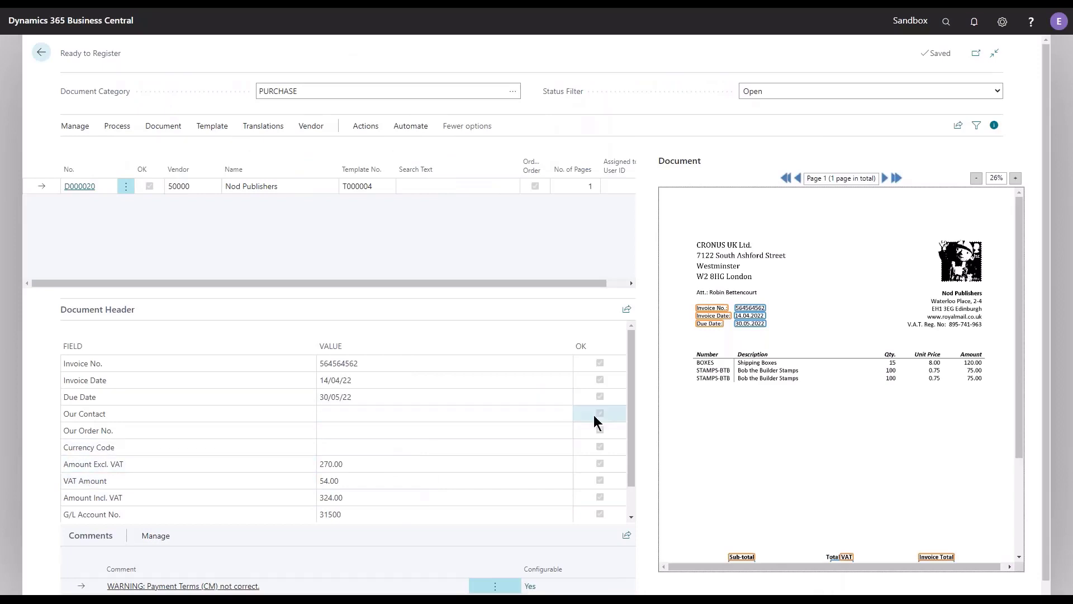
scroll(429, 478, "down", 1)
left_click(427, 479)
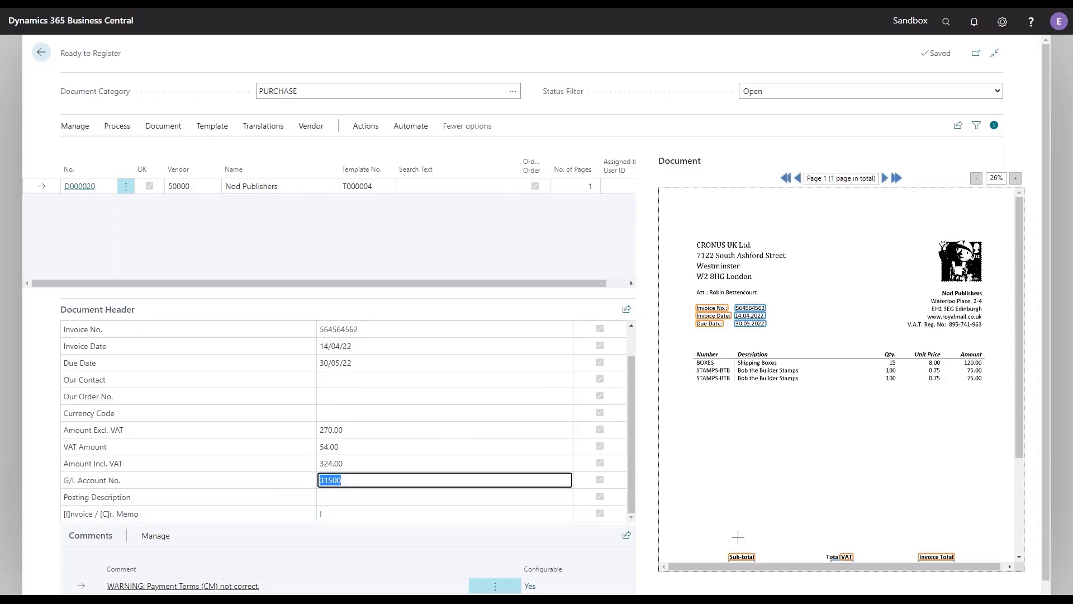
scroll(738, 535, "down", 1)
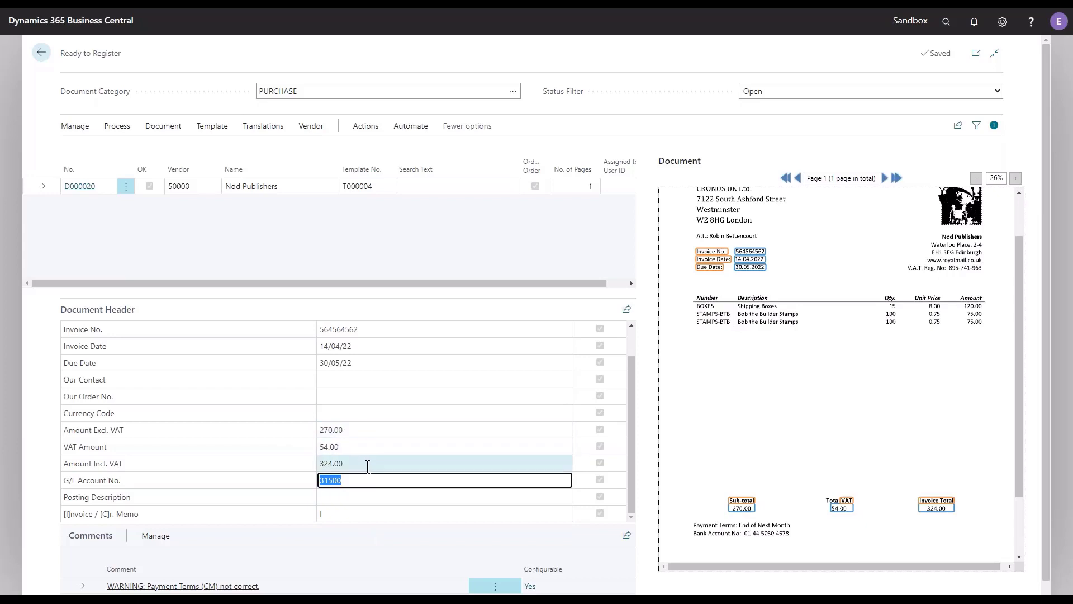
left_click(175, 133)
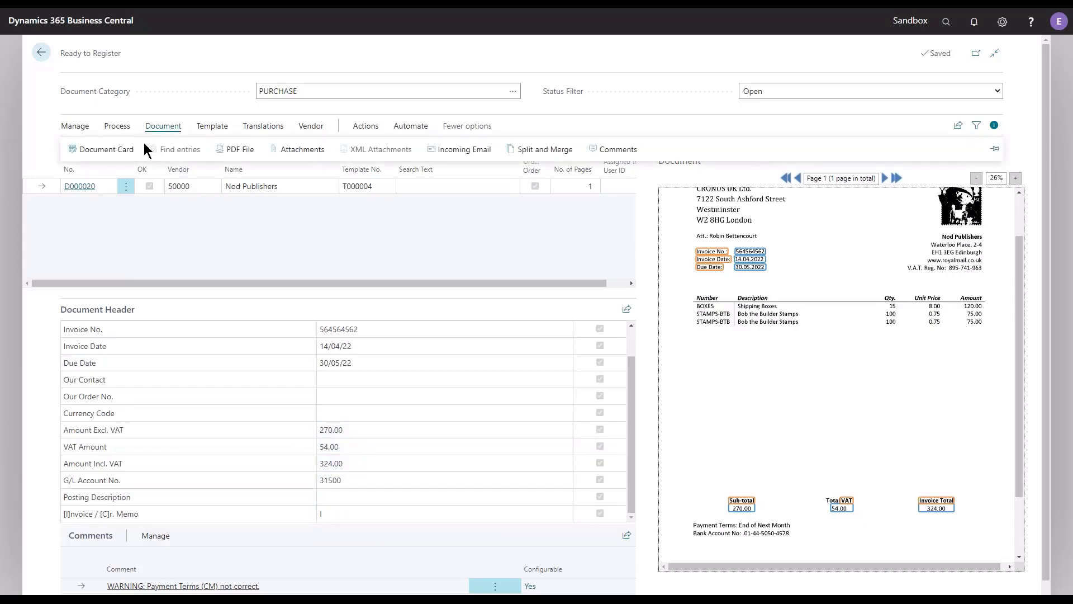
left_click(102, 147)
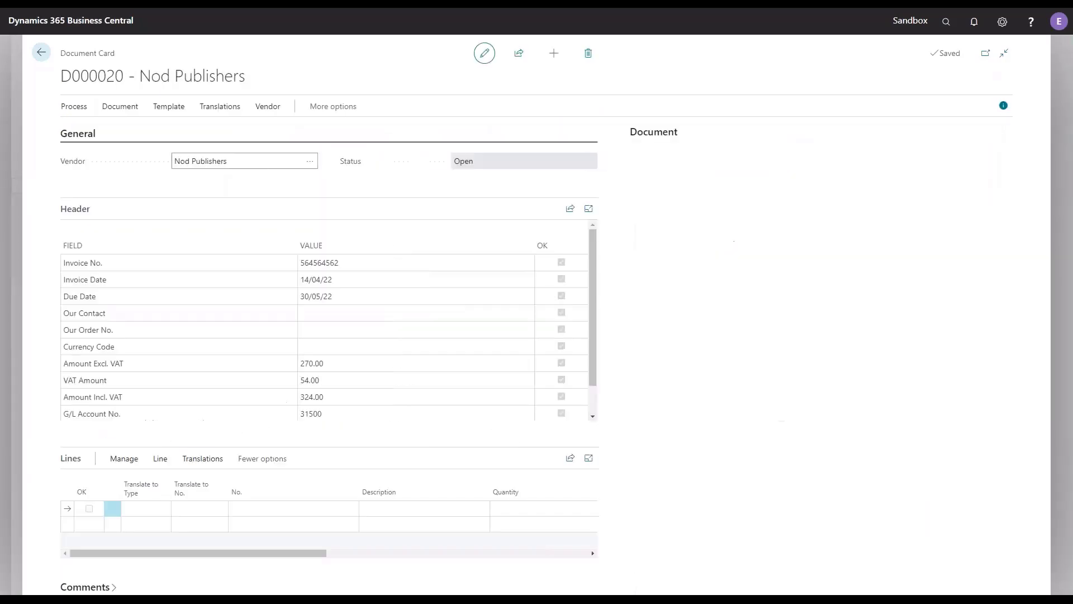
mouse_move(289, 555)
left_mouse_down()
mouse_move(420, 564)
mouse_move(269, 556)
left_mouse_up()
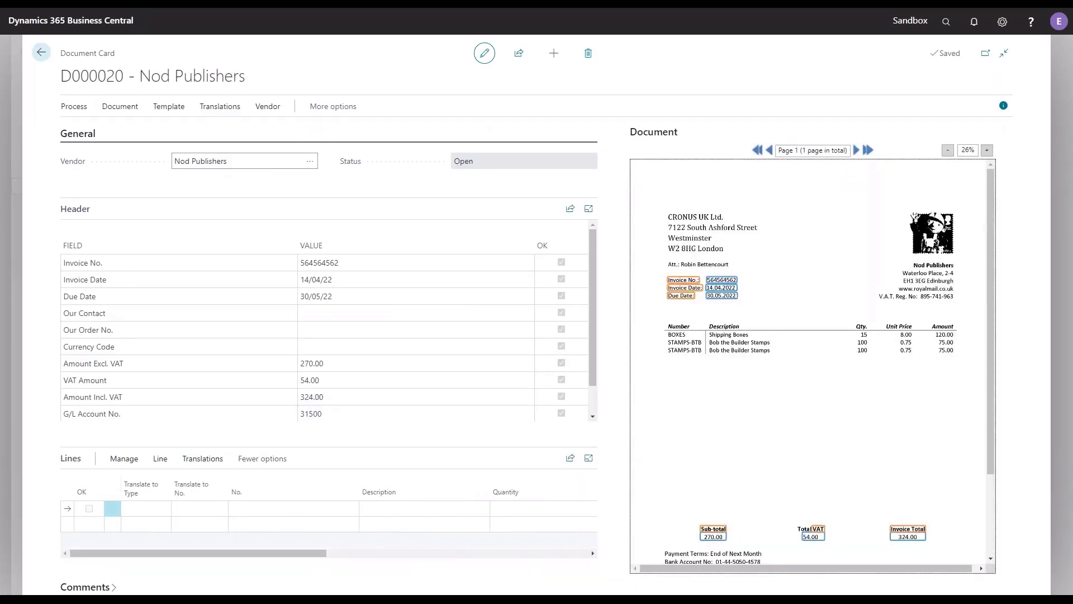
left_click(42, 54)
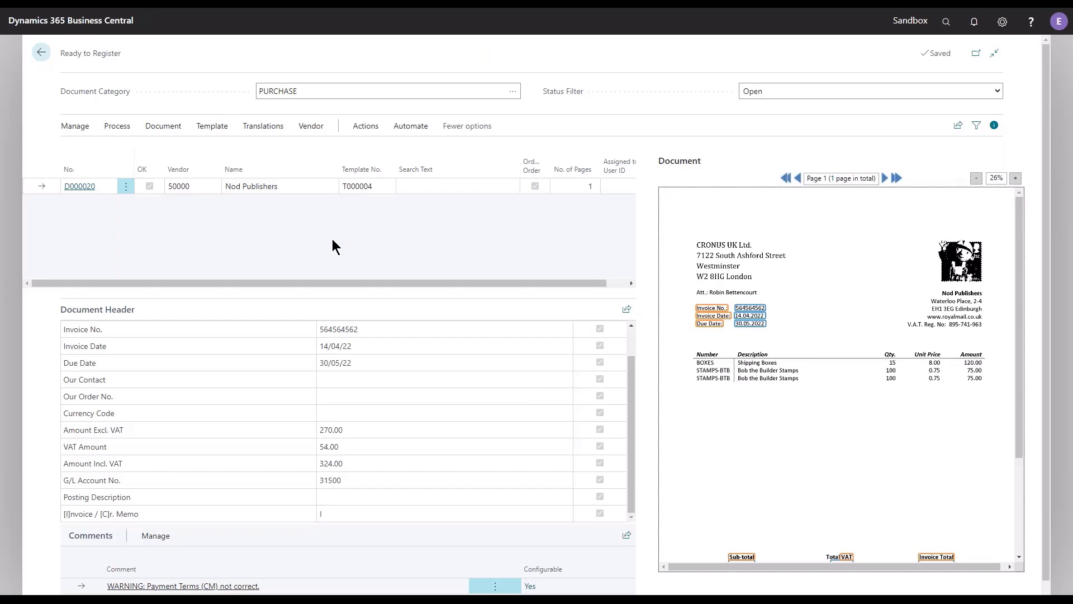
Step: Set template T000004's Invoice Reg. Step 1 to Create Journal Lines and Step 2 to Post
left_click(212, 128)
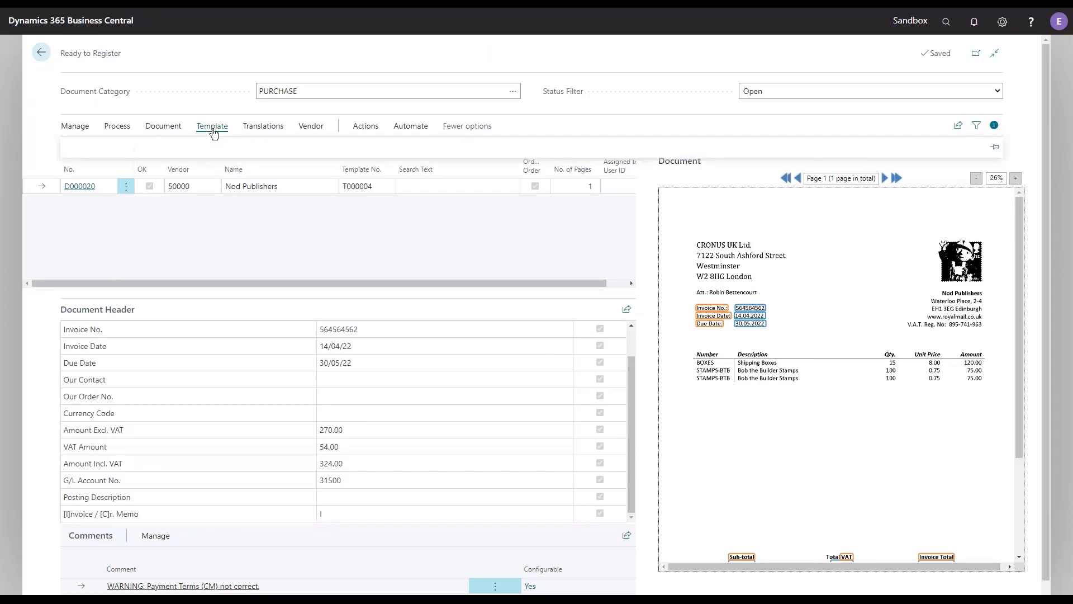
left_click(84, 148)
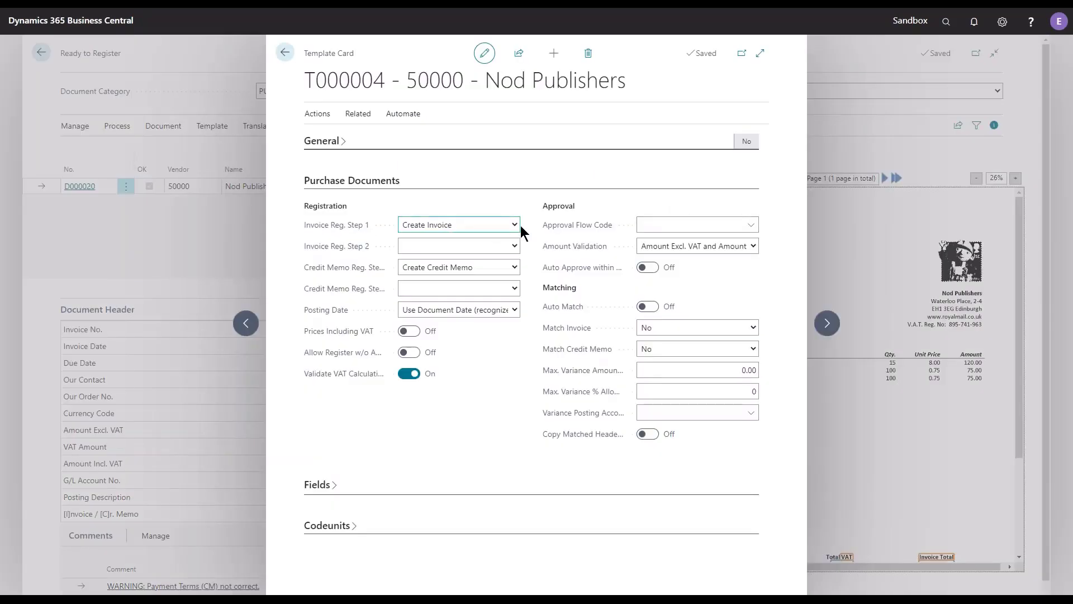
left_click(515, 225)
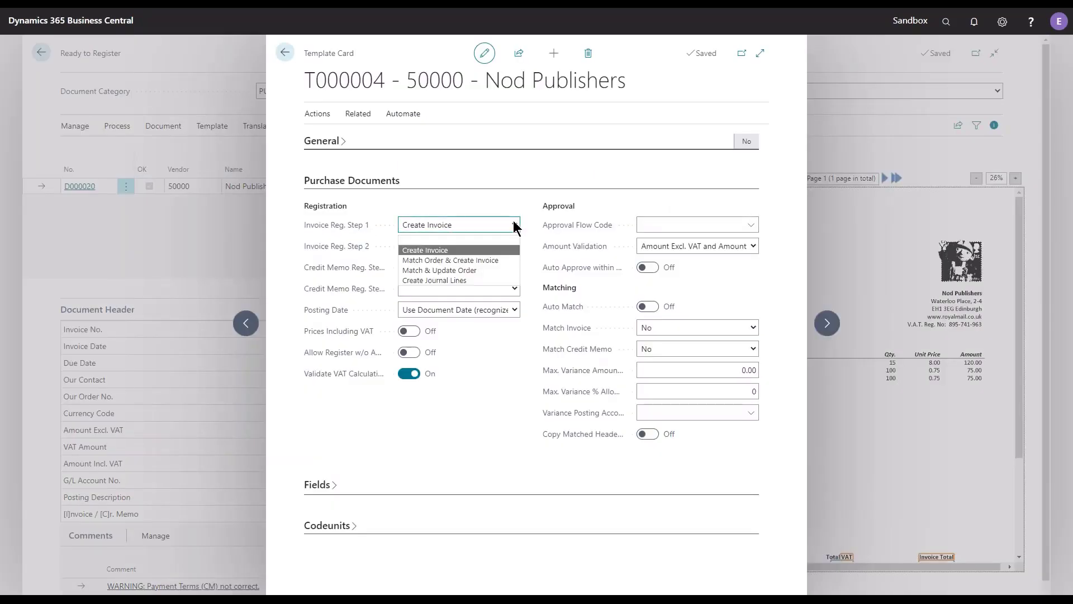
left_click(470, 280)
left_click(754, 247)
left_click(628, 292)
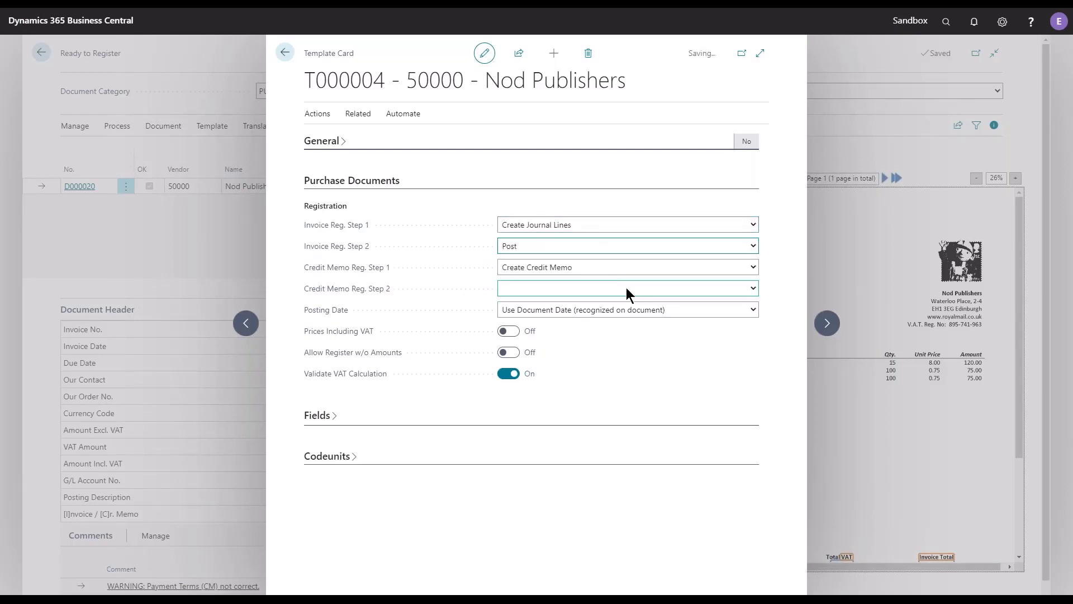
left_click(285, 55)
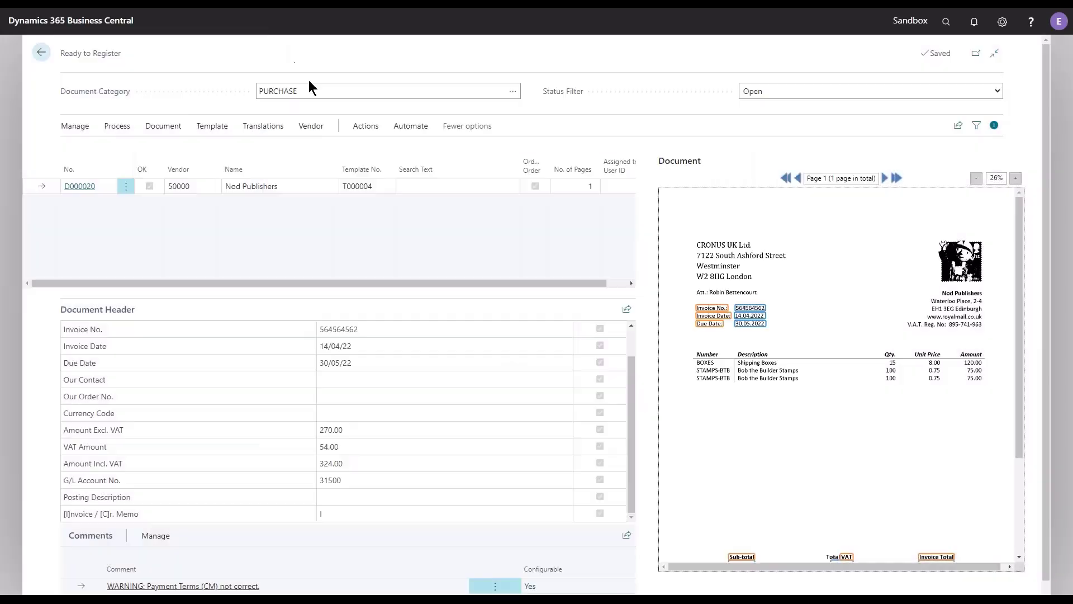
left_click(347, 481)
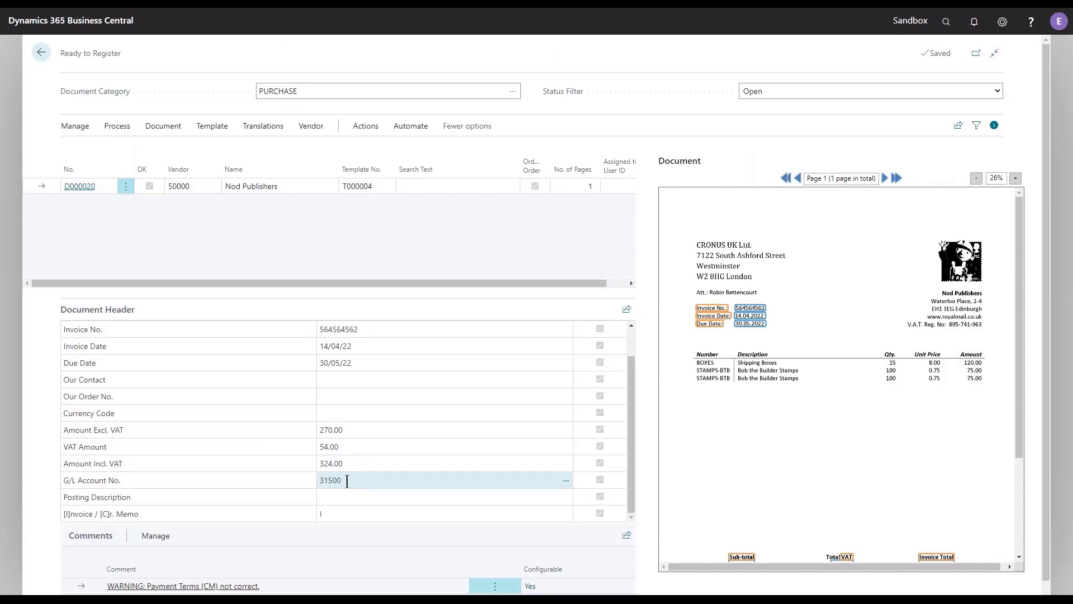
Step: Register Nod Publishers' D000020, post its journal lines, and leave Ready to Register
left_click(123, 127)
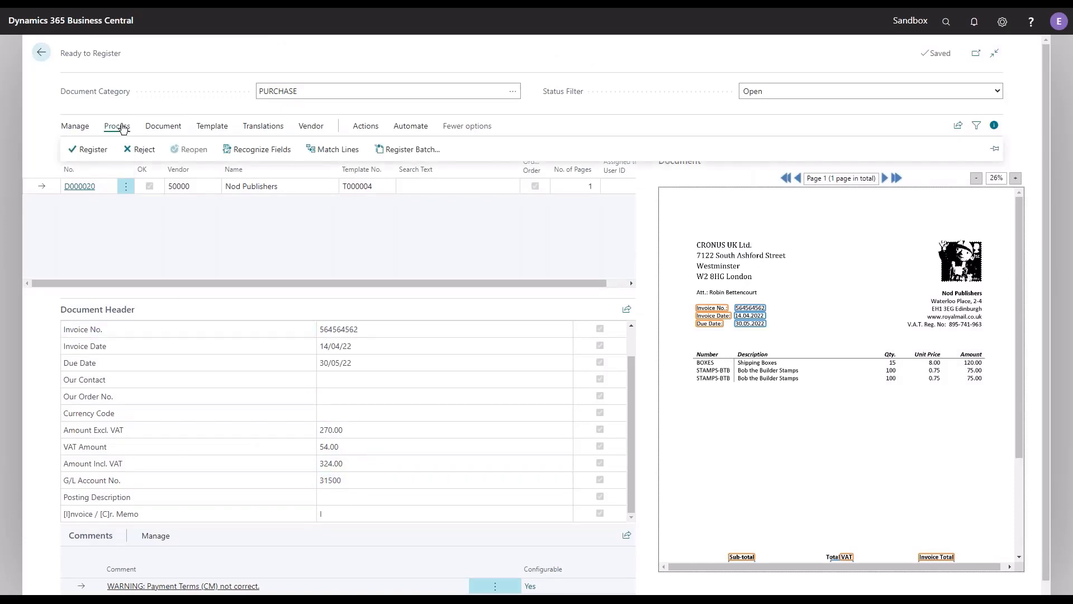
left_click(85, 149)
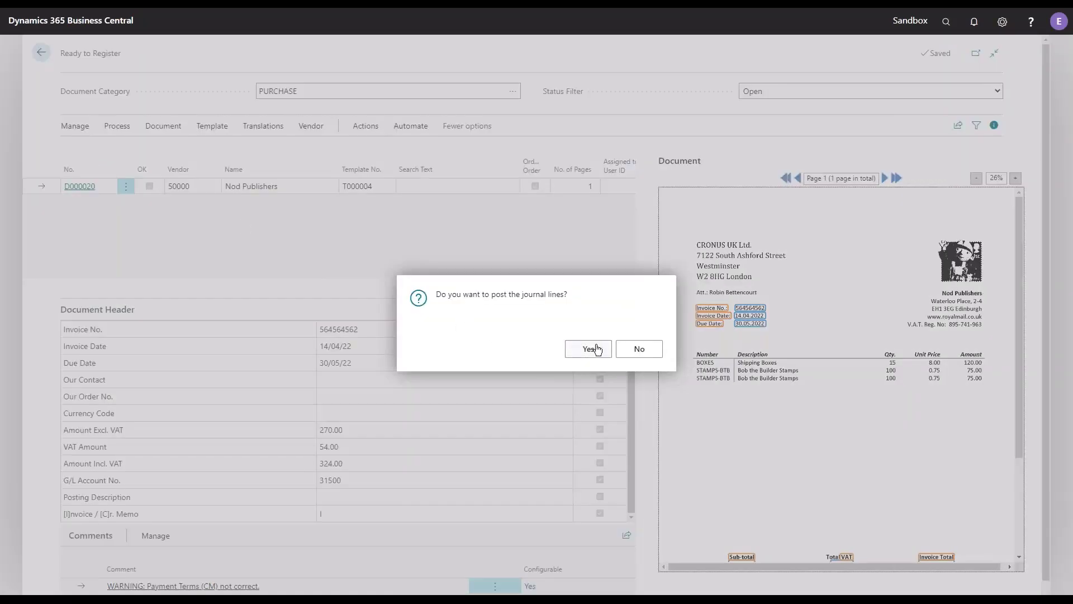
left_click(596, 349)
left_click(652, 352)
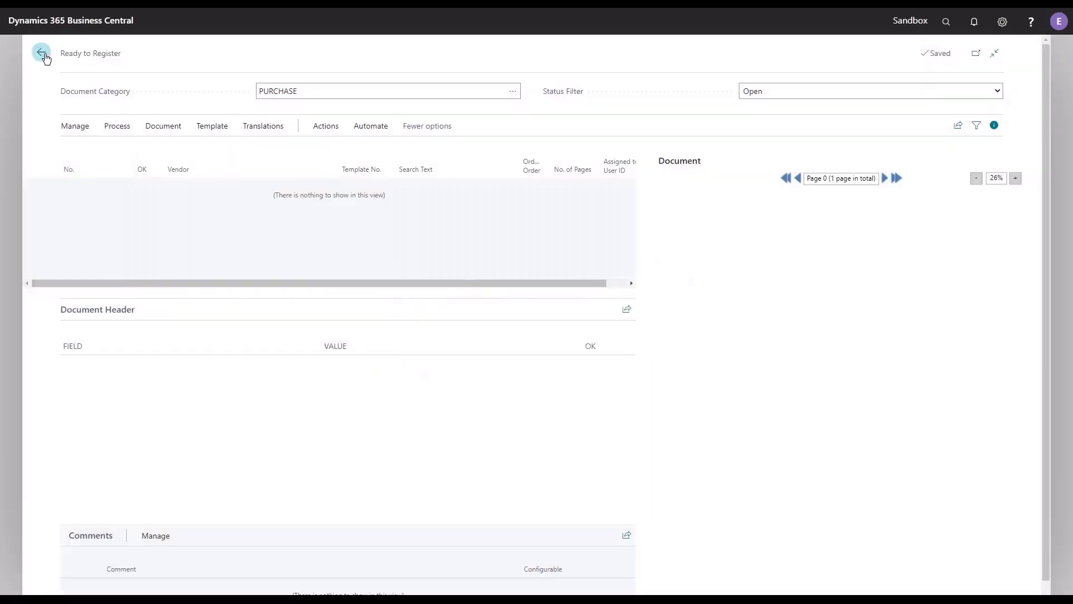
left_click(43, 55)
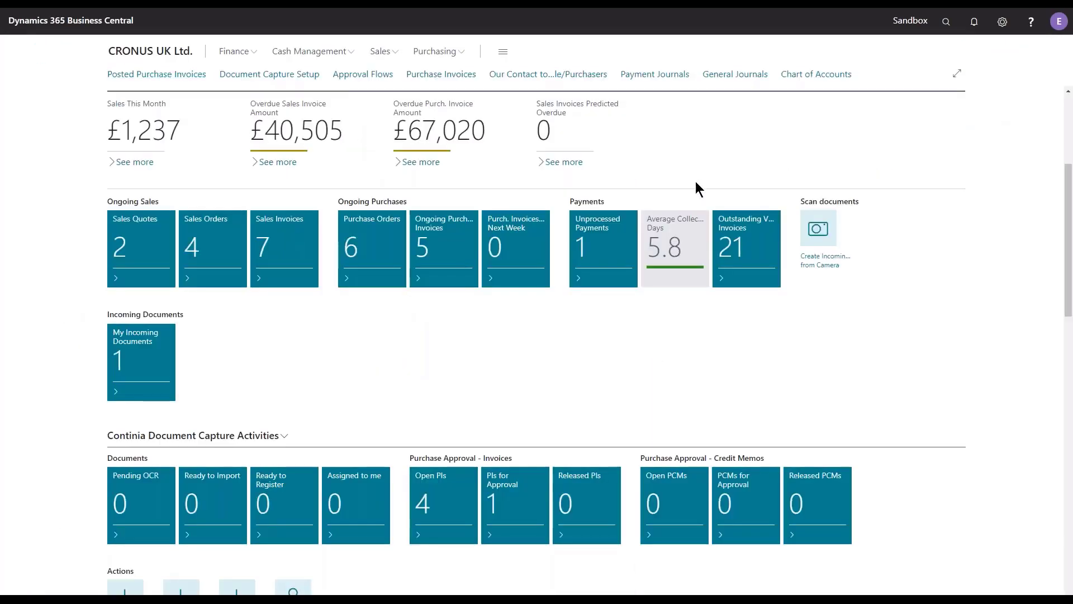
Step: Find account 31400 Office Supplies Expense in the Chart of Accounts and show its ledger entries
left_click(734, 77)
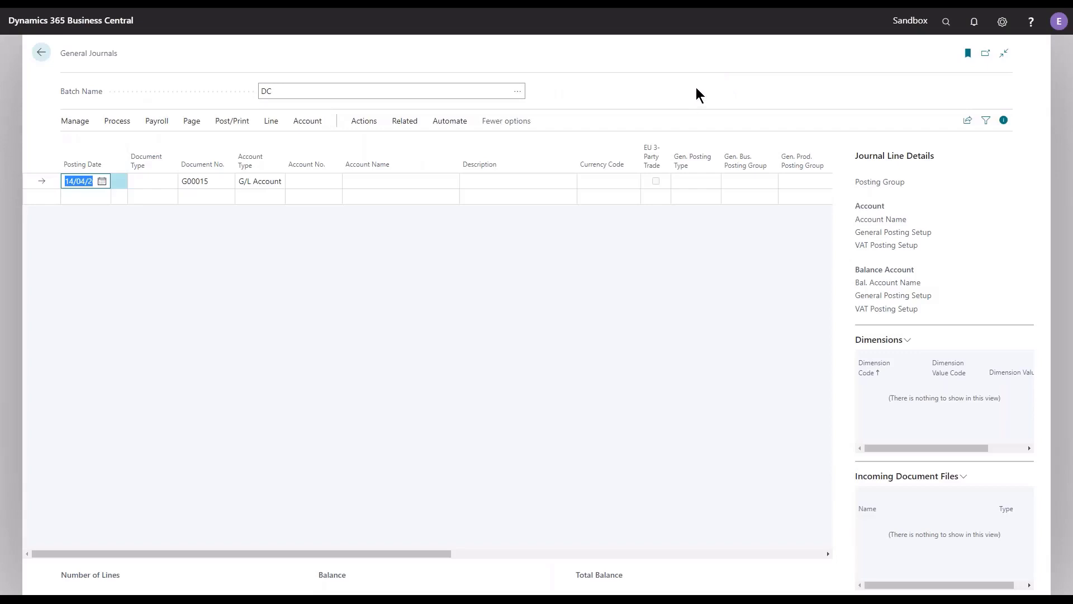
key("Escape")
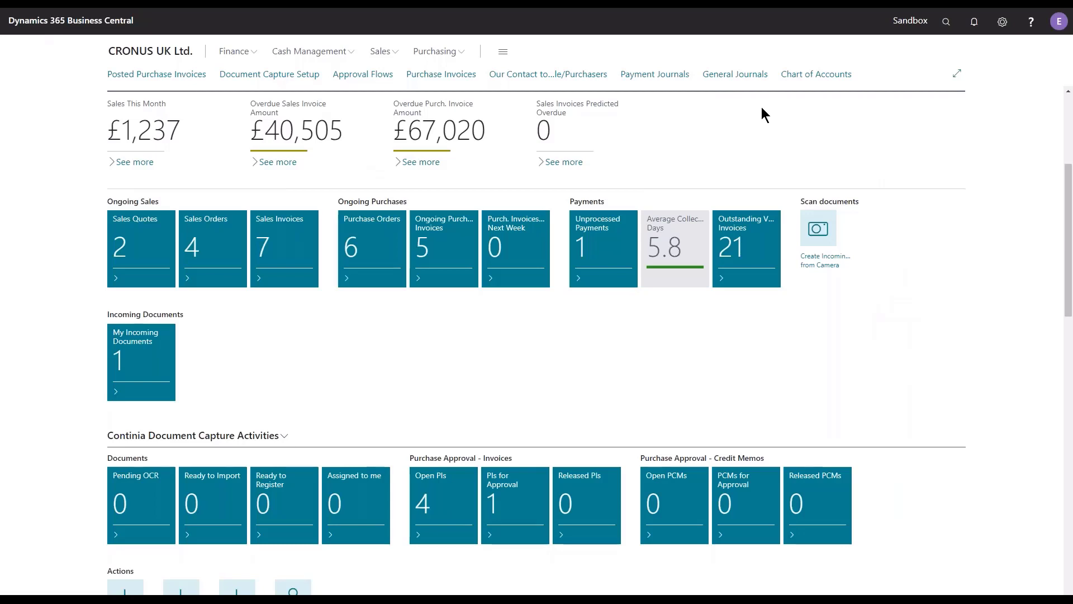
left_click(807, 75)
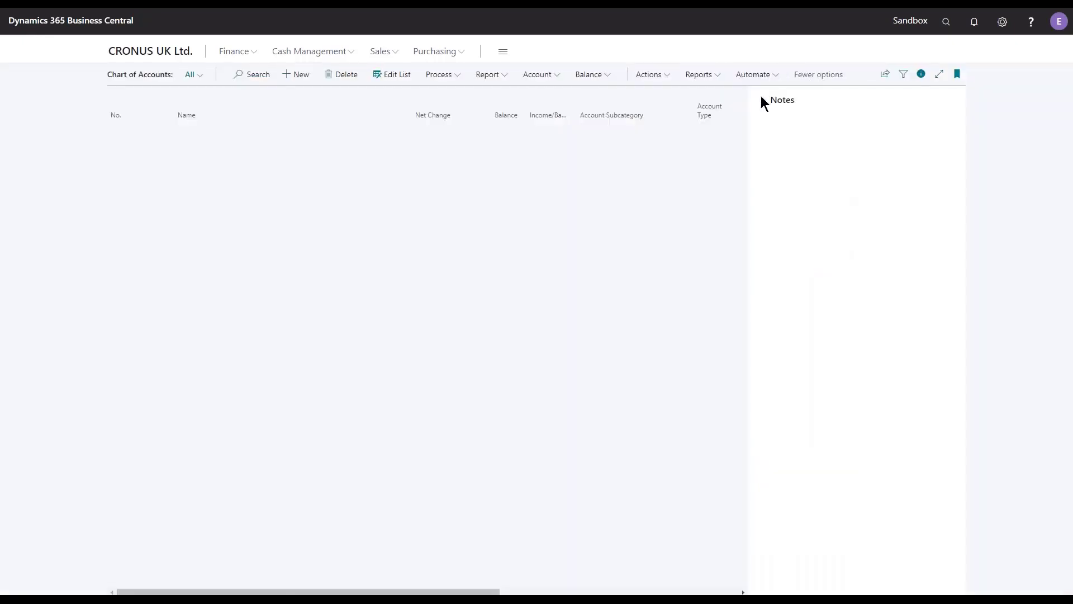
left_click(254, 74)
type("31400")
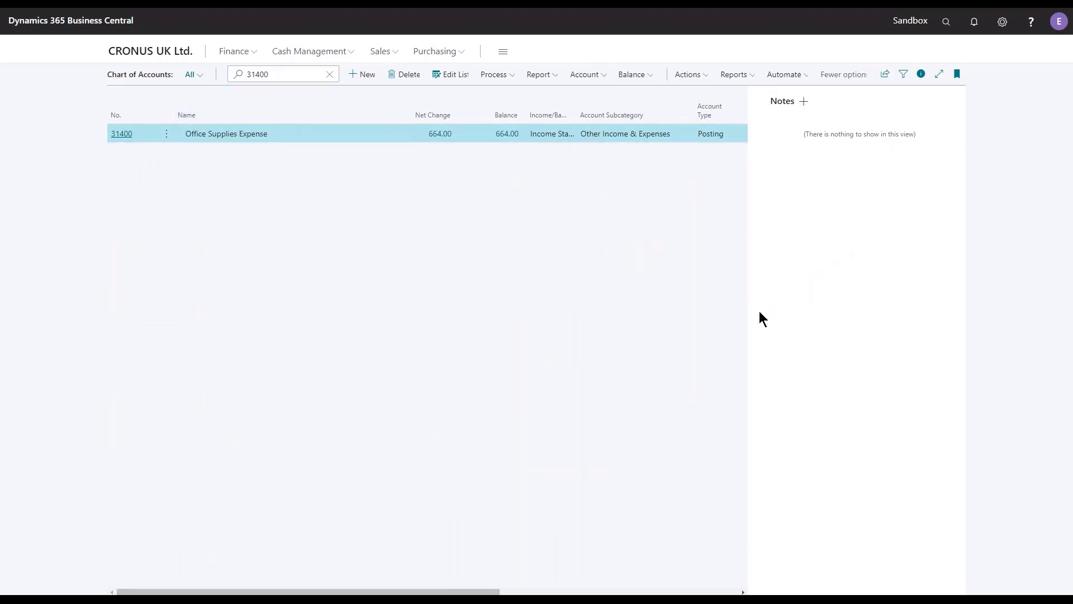
key("ctrl+F7")
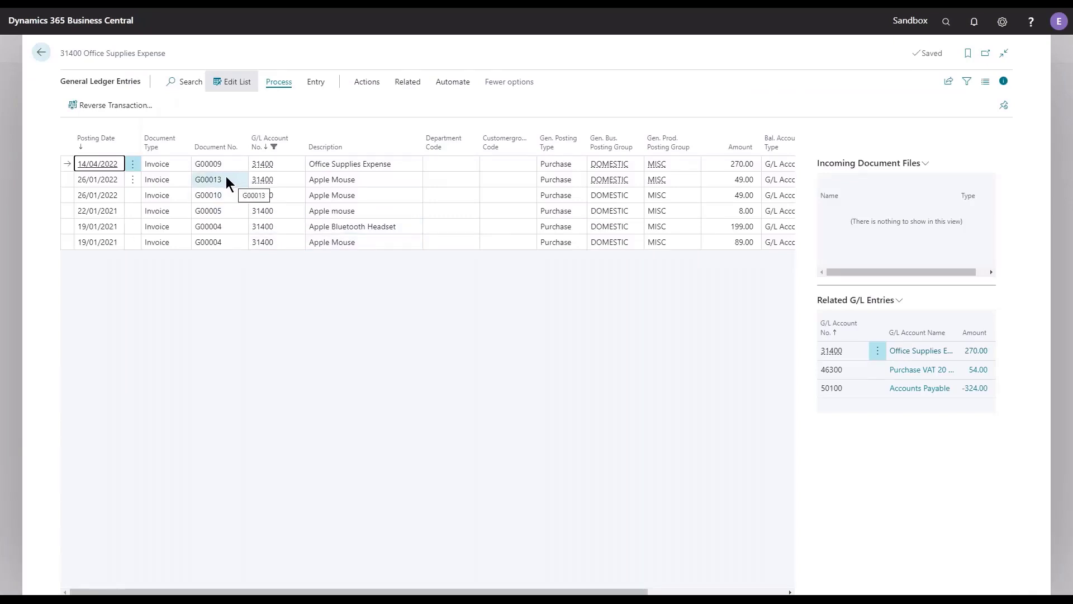
Step: Use Find entries on the 26/01/2022 G00013 ledger entry to list its related entries
left_click(345, 179)
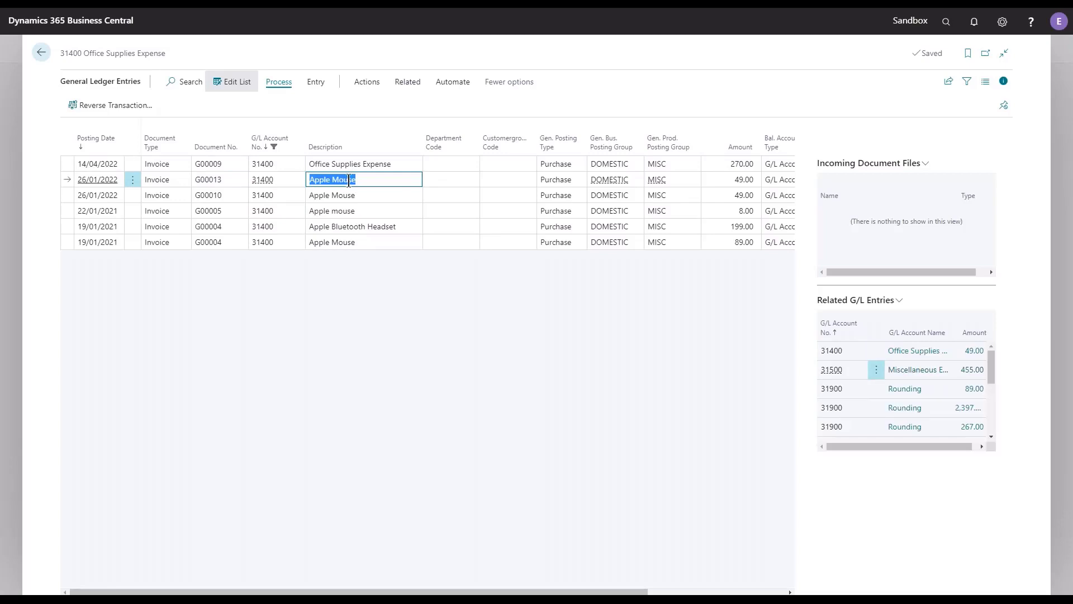
left_click(369, 82)
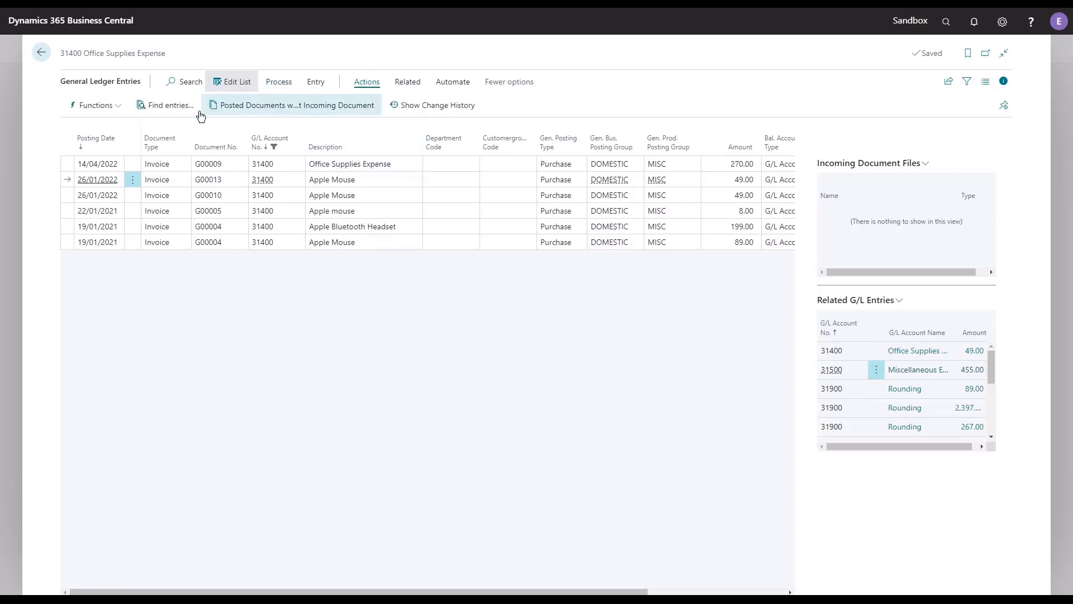
left_click(158, 112)
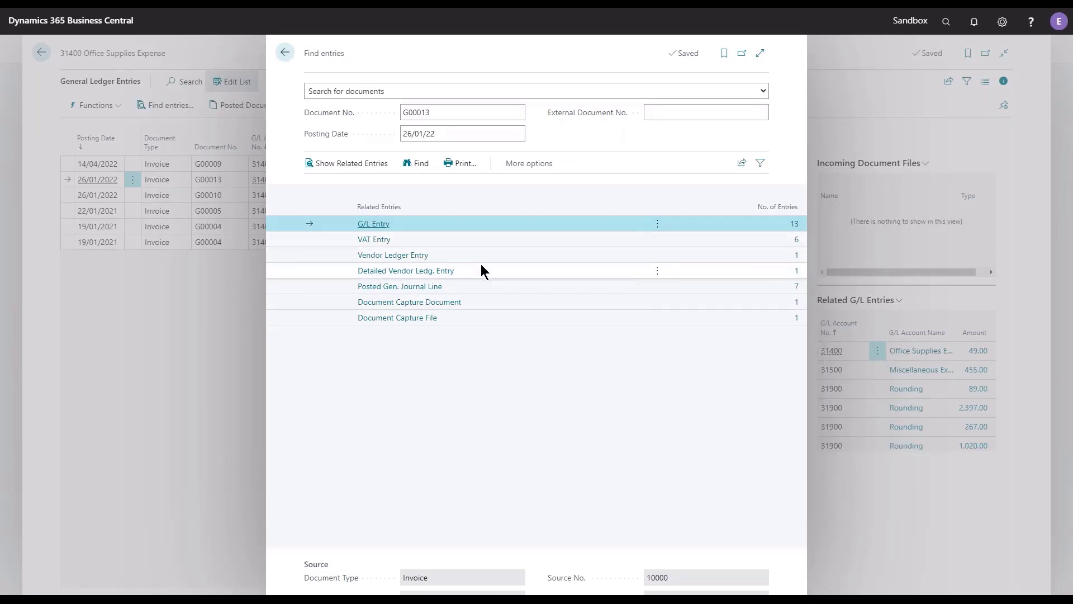
Step: Open the Fabrikam captured document D000019 from the Document Capture Document entry, then go back
left_click(504, 305)
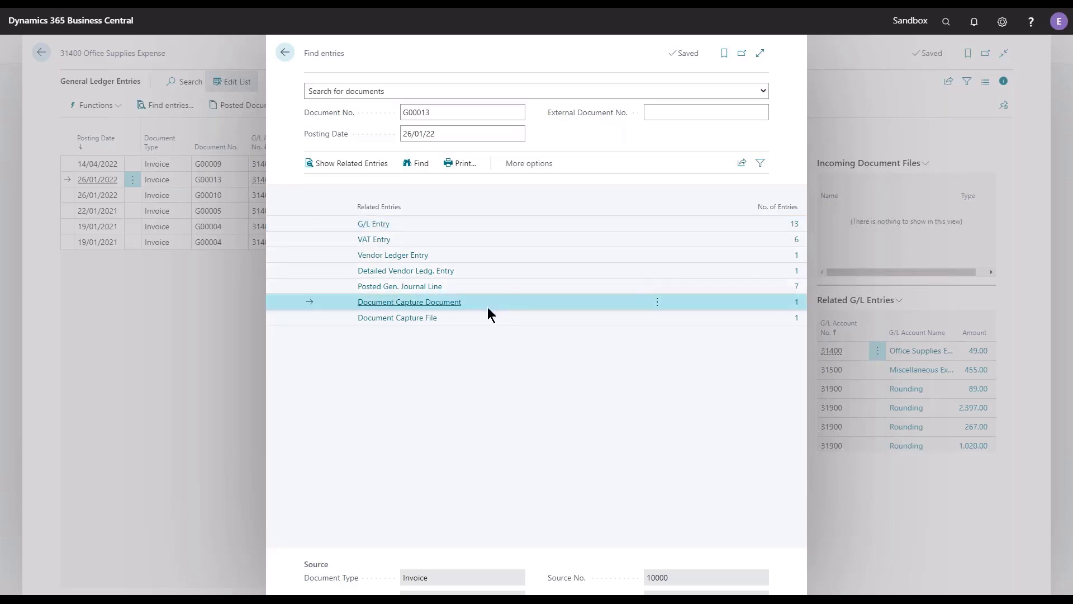
left_click(438, 308)
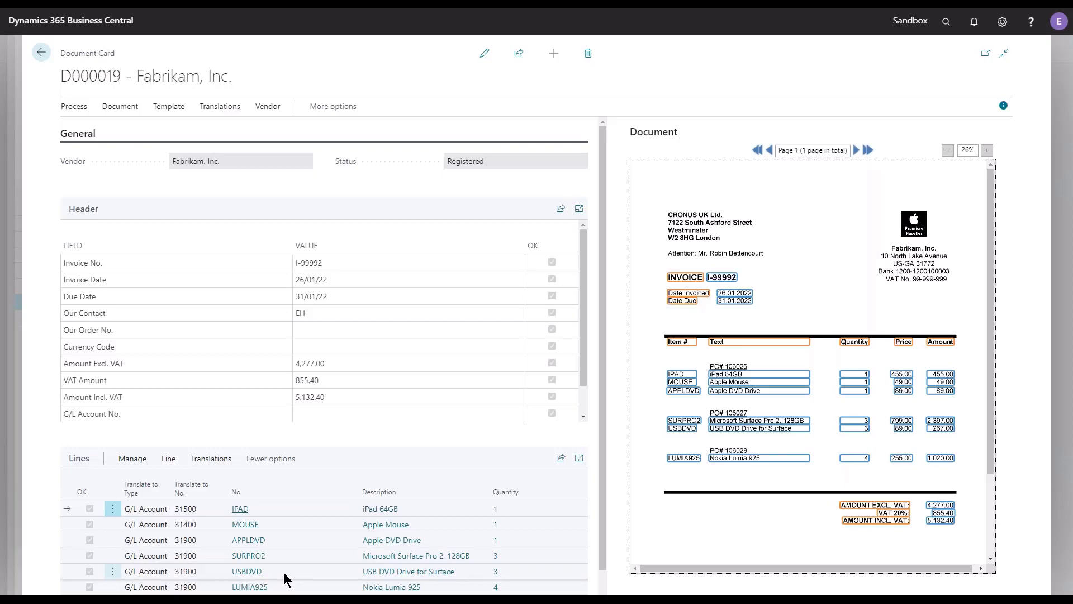
left_click(44, 55)
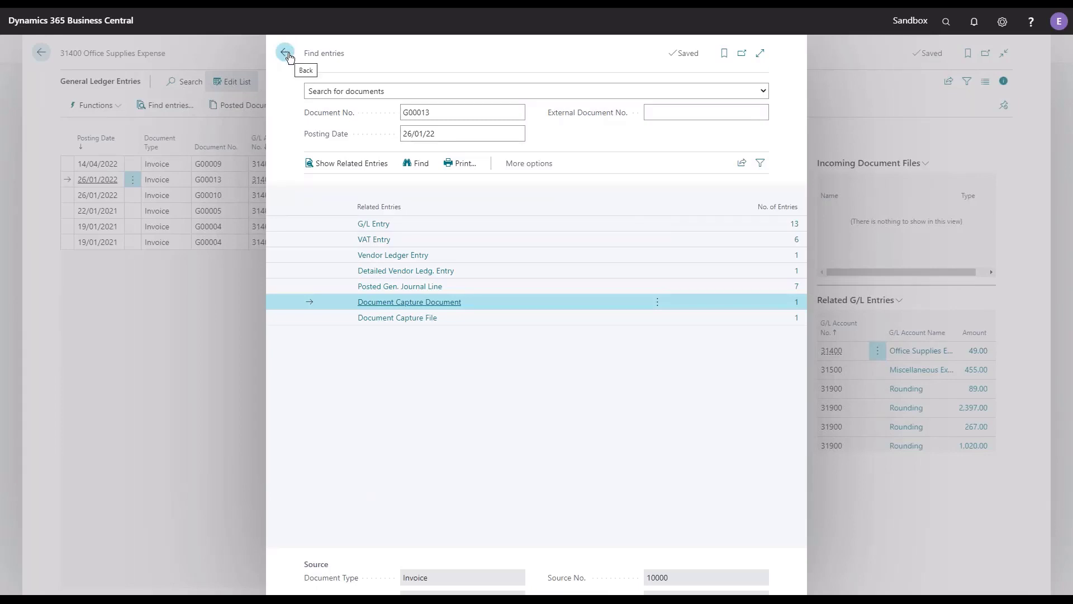
left_click(285, 54)
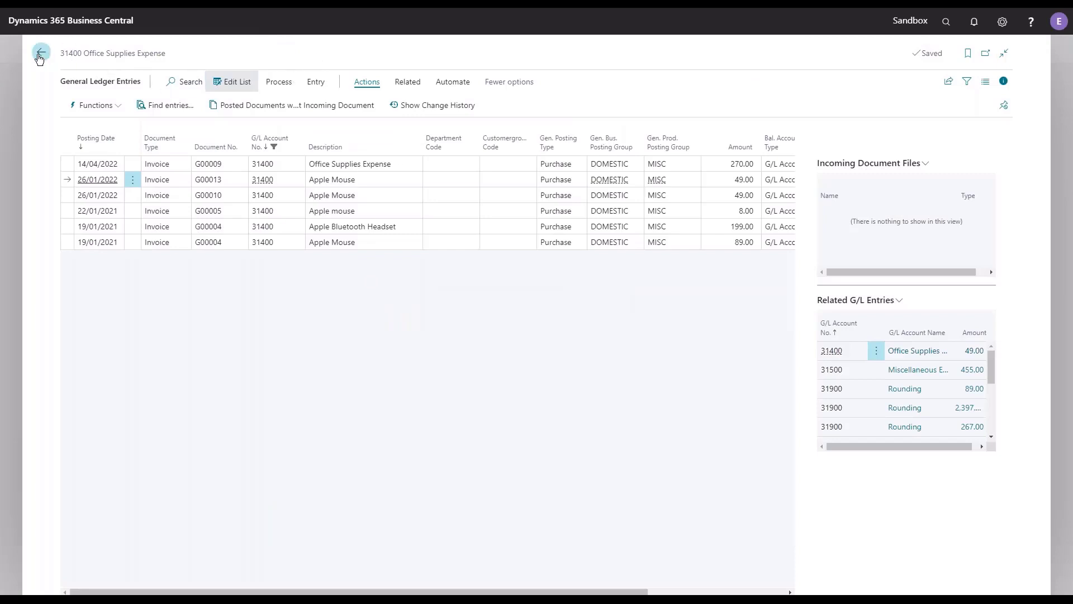